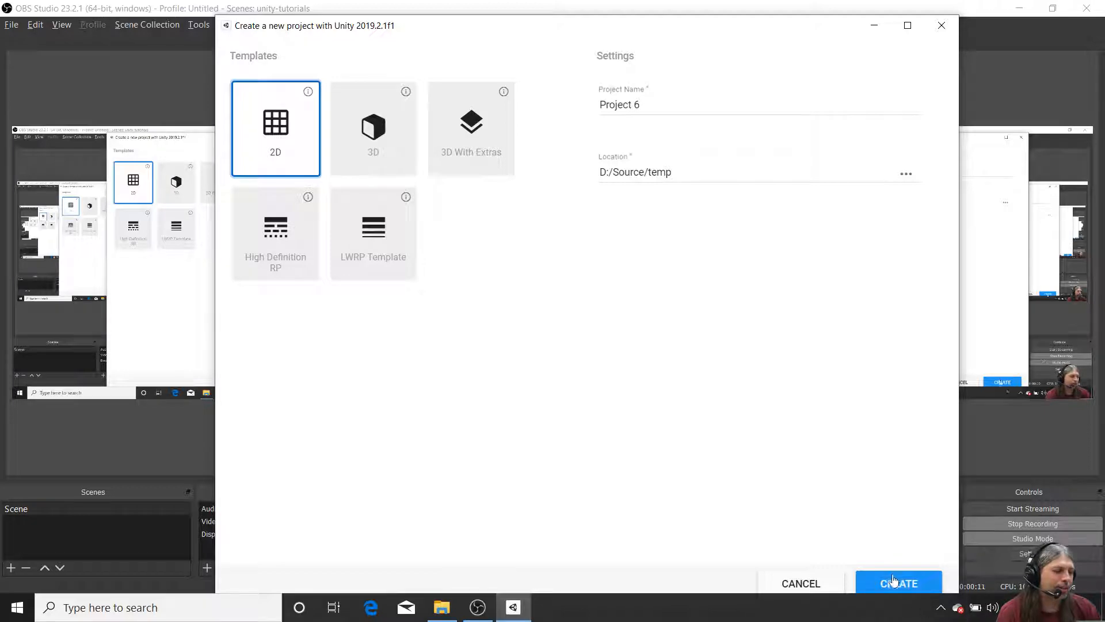
# Create a 2D project named Project 6 in D:/Source/temp.
pyautogui.click(881, 582)
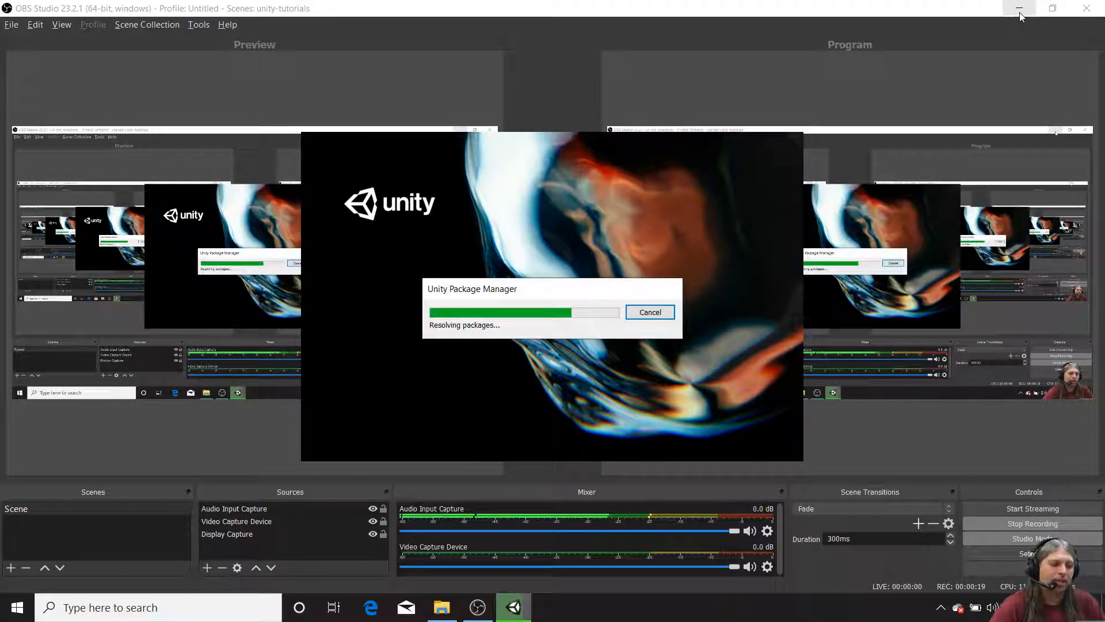
# Preview the bag_butler danceStart sprite sheet from the glitch-assets_png folder in File Explorer.
pyautogui.click(442, 607)
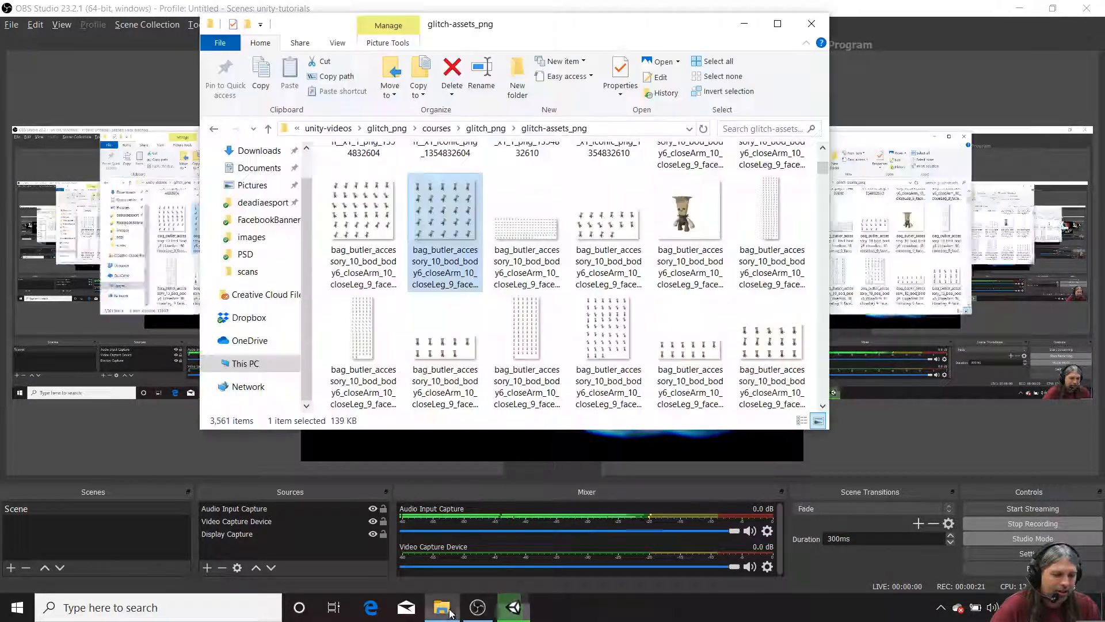
pyautogui.doubleClick(444, 215)
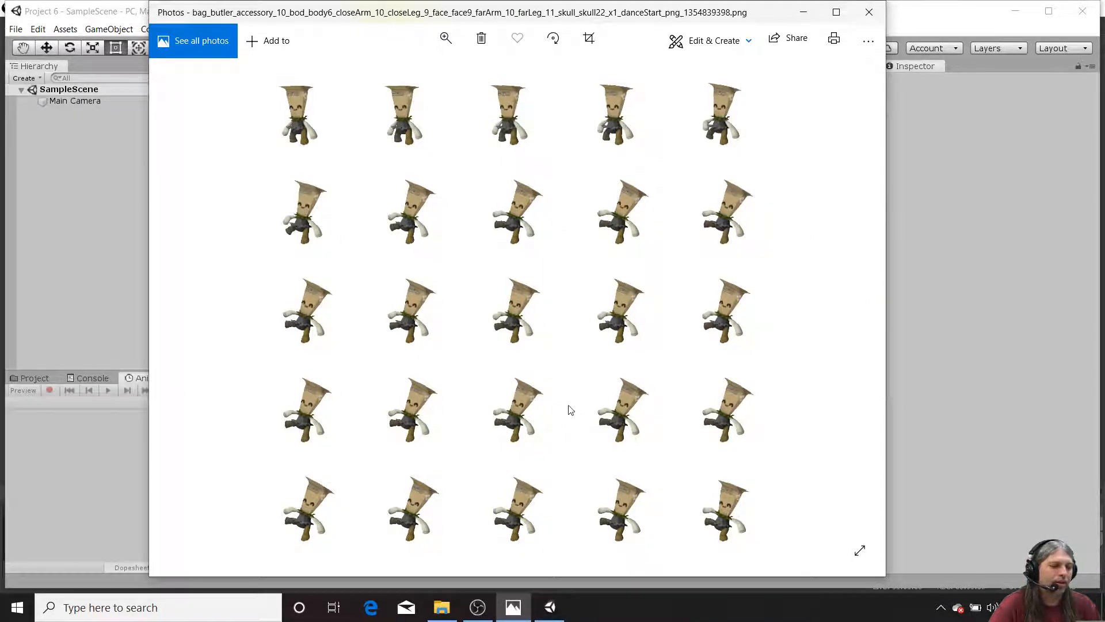
pyautogui.scroll(-1, 570, 410)
pyautogui.scroll(-1, 564, 401)
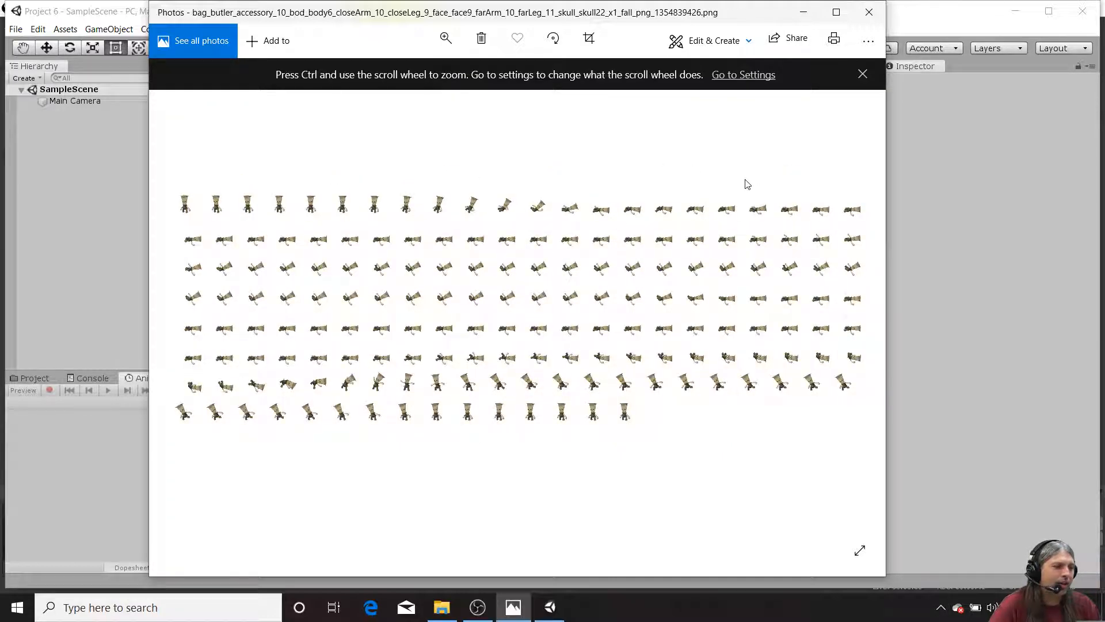
pyautogui.click(869, 13)
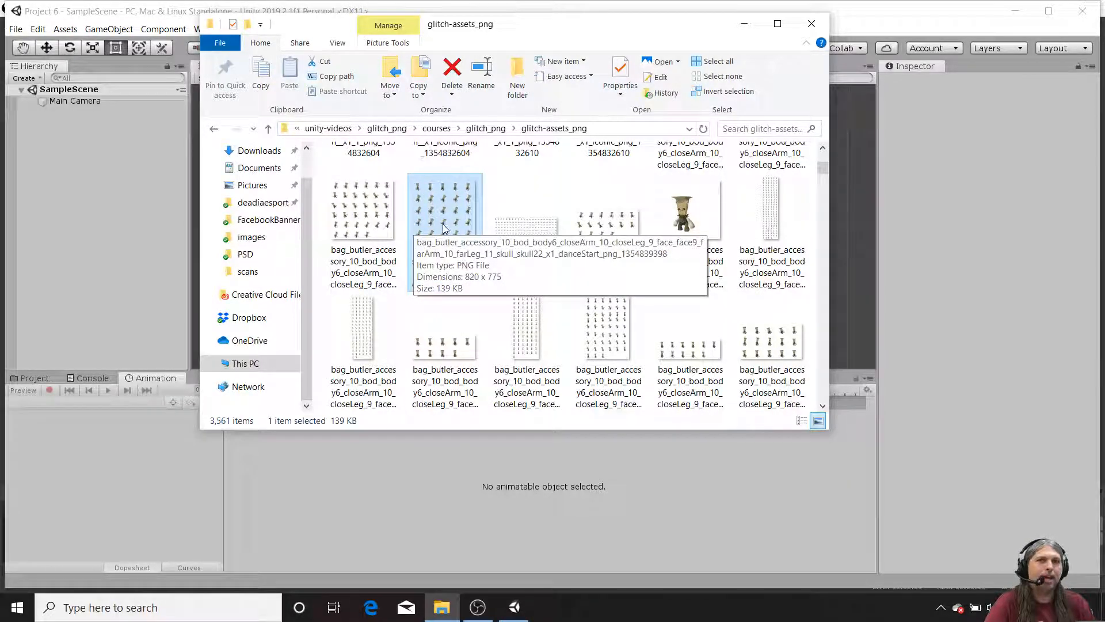
# Import the bag_butler danceStart PNG from the glitch-assets_png folder into the Unity project's Assets folder.
pyautogui.moveTo(552, 39); pyautogui.dragTo(832, 130)
pyautogui.click(98, 295)
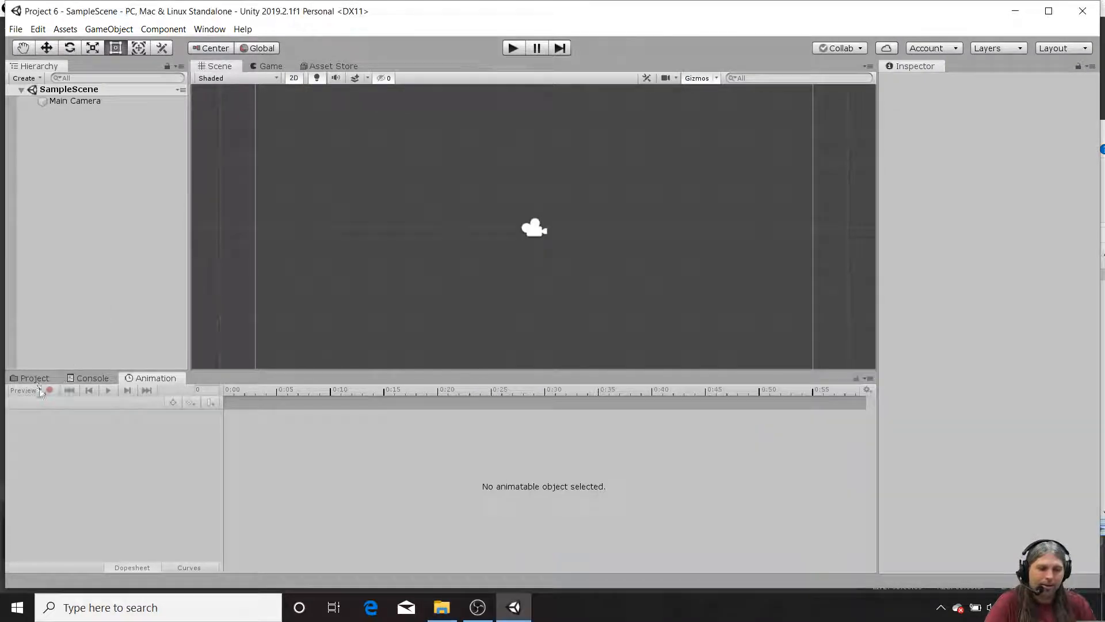
pyautogui.click(33, 379)
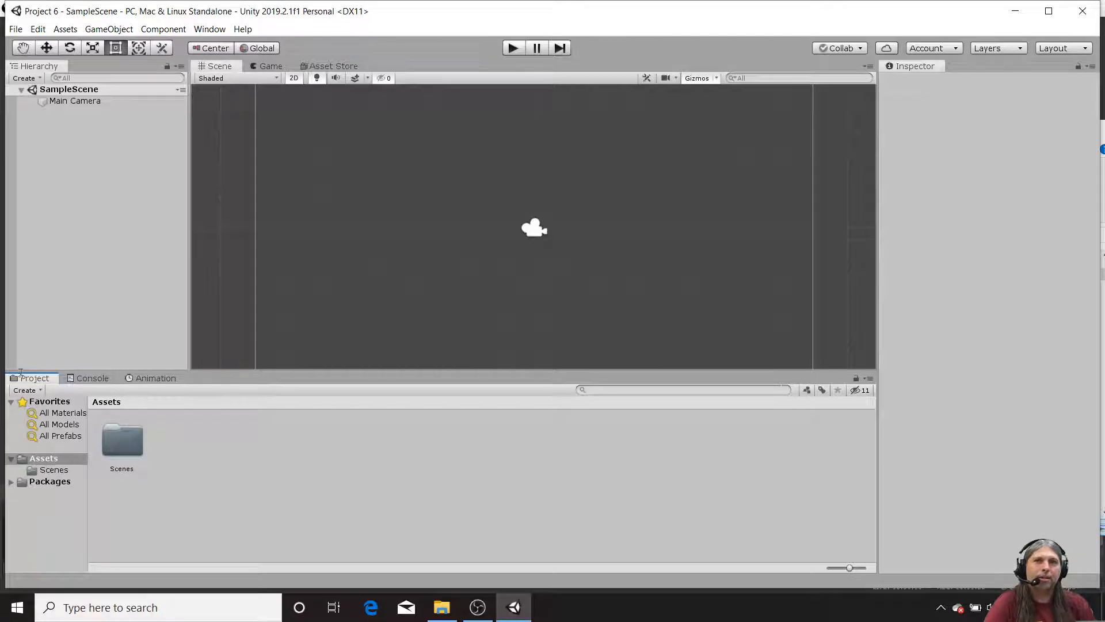
pyautogui.click(442, 606)
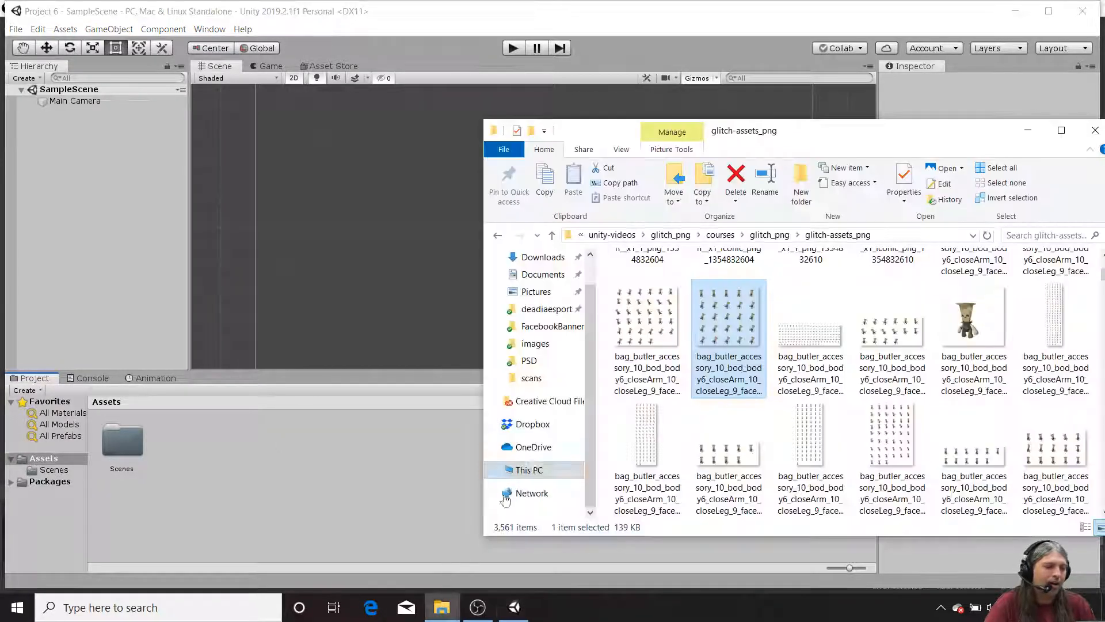
pyautogui.moveTo(728, 307); pyautogui.dragTo(262, 491)
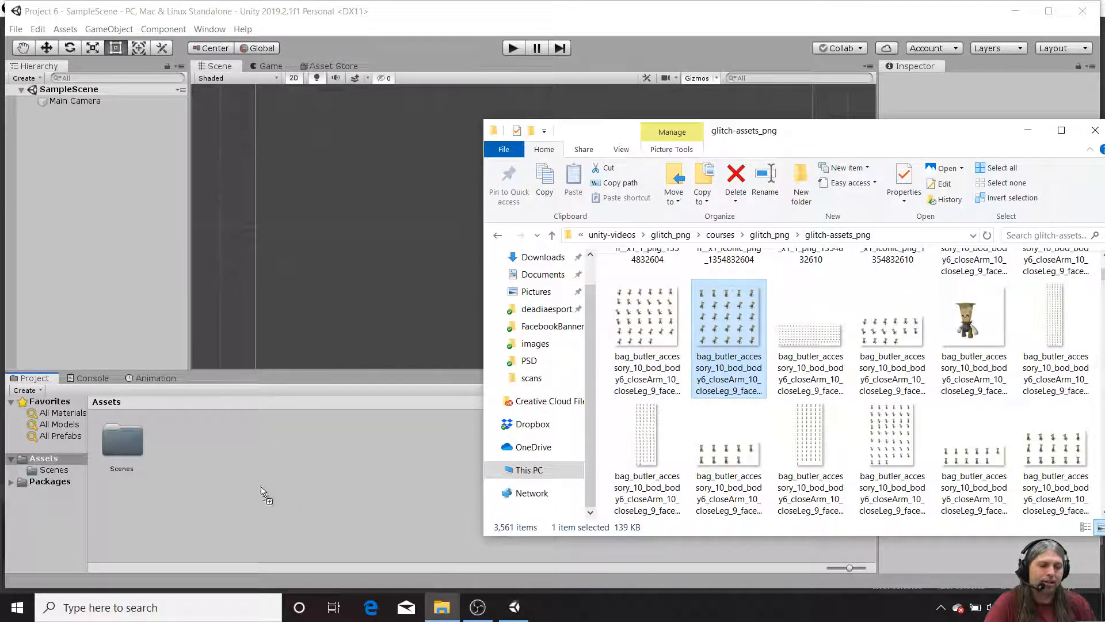
pyautogui.click(272, 492)
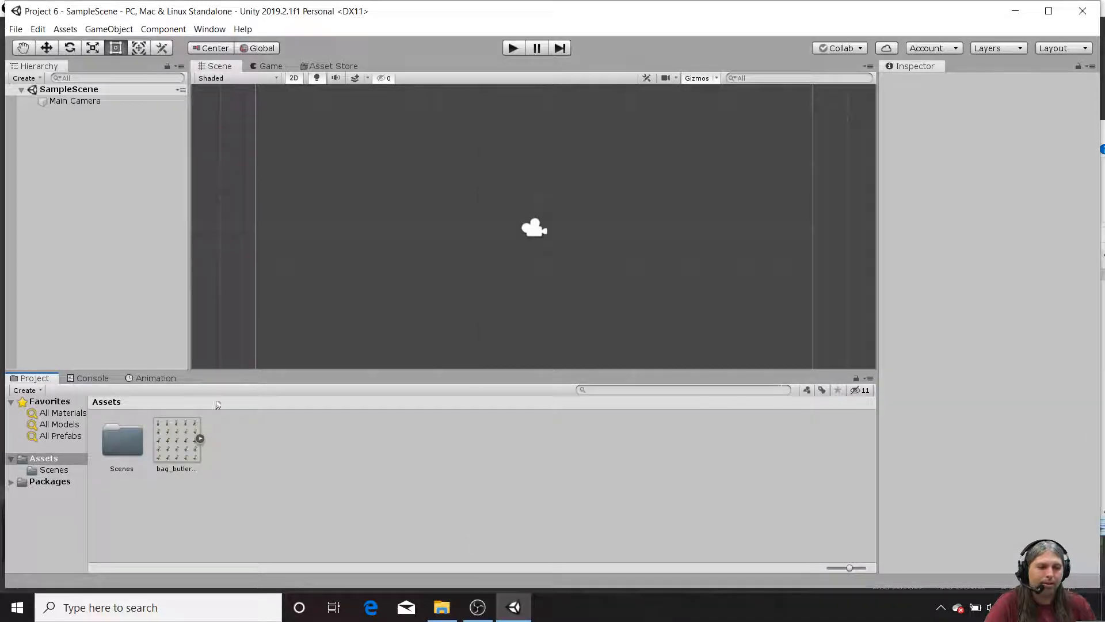
# Set the Main Camera's background colour to white (RGB 255, 255, 255).
pyautogui.click(86, 101)
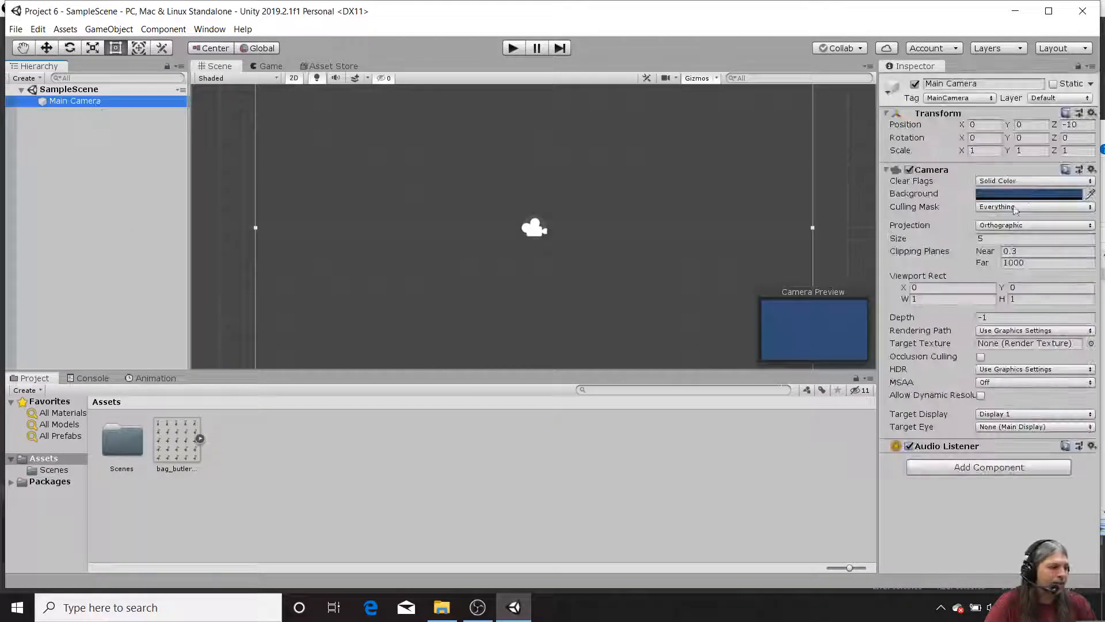
pyautogui.click(1039, 195)
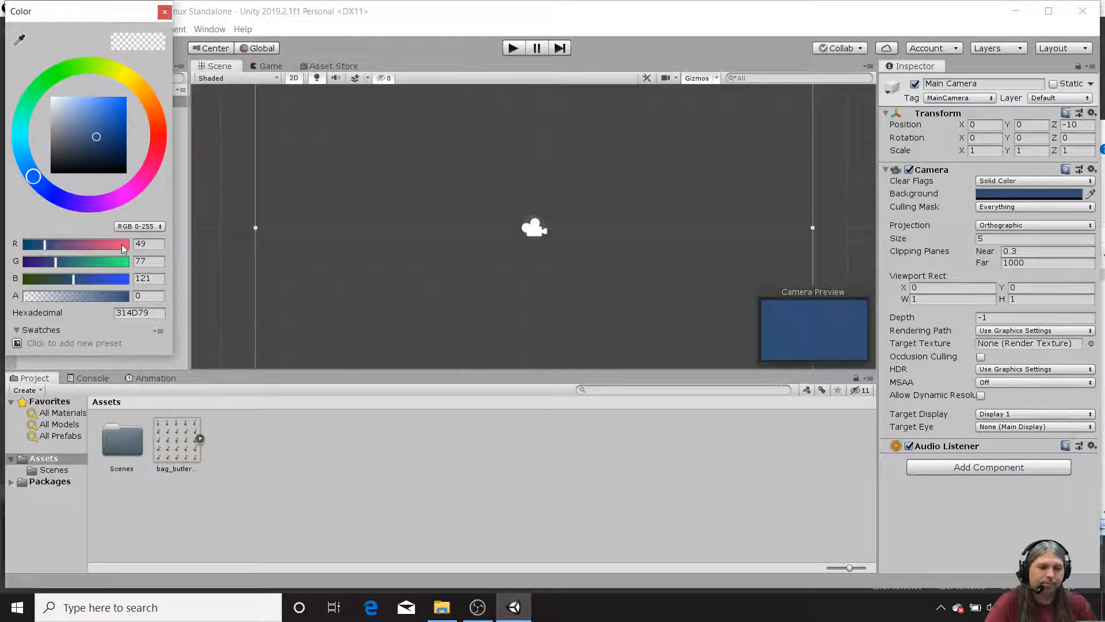
pyautogui.moveTo(122, 247); pyautogui.dragTo(161, 259)
pyautogui.moveTo(104, 278); pyautogui.dragTo(150, 275)
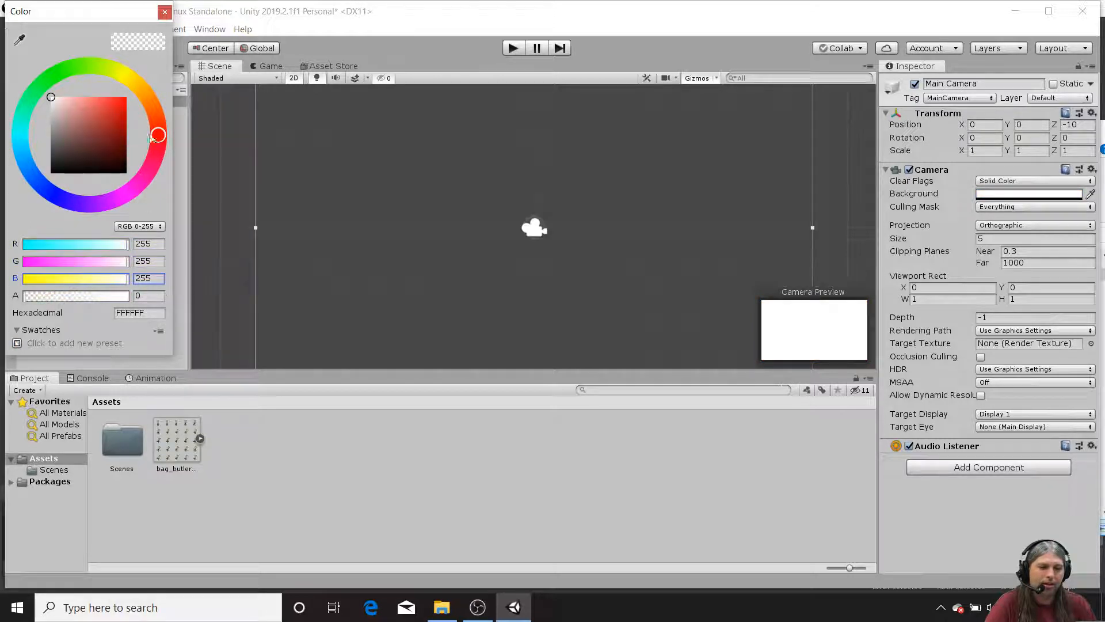
pyautogui.click(164, 12)
# Place the unsliced sprite sheet inside the camera frame in the scene and check it in the Game view.
pyautogui.scroll(-5, 363, 268)
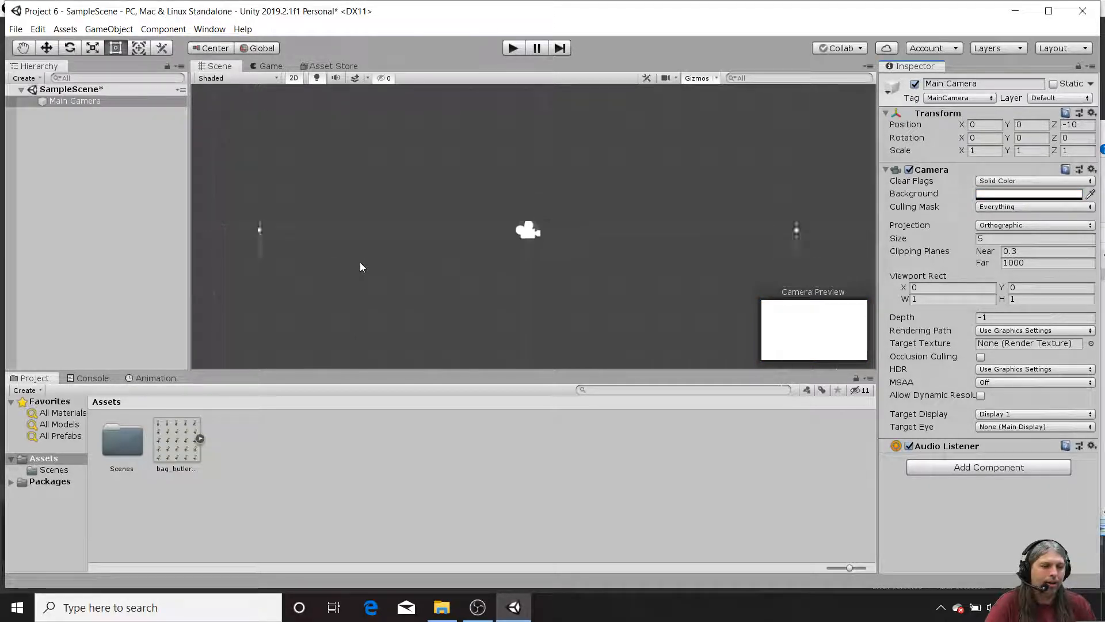
pyautogui.scroll(1, 357, 265)
pyautogui.moveTo(370, 281); pyautogui.dragTo(391, 254, button='middle')
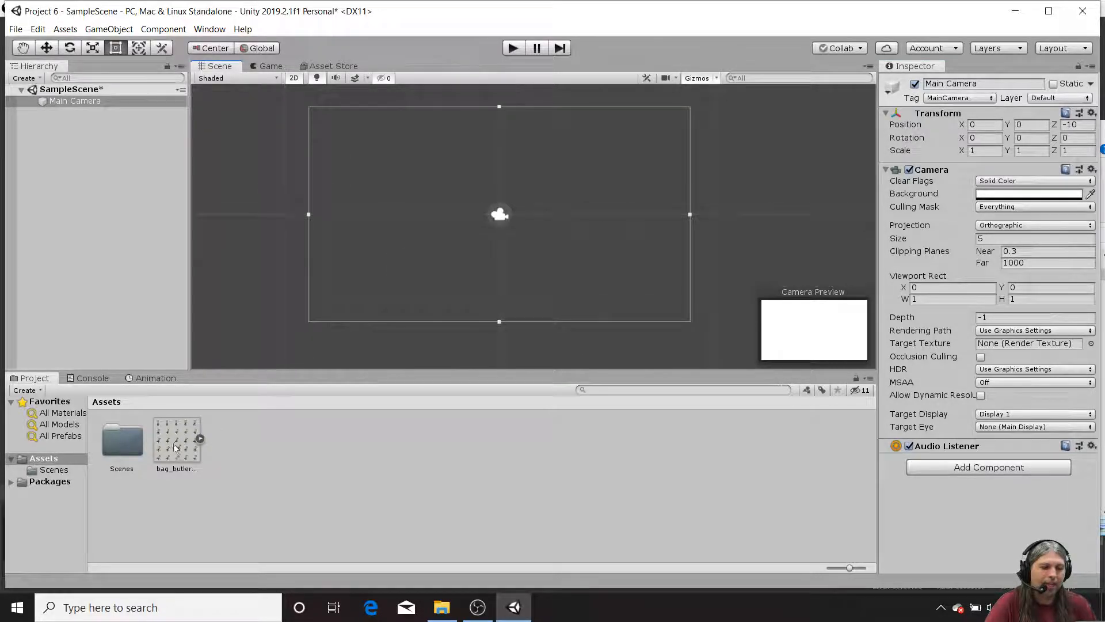
pyautogui.moveTo(176, 447); pyautogui.dragTo(426, 223)
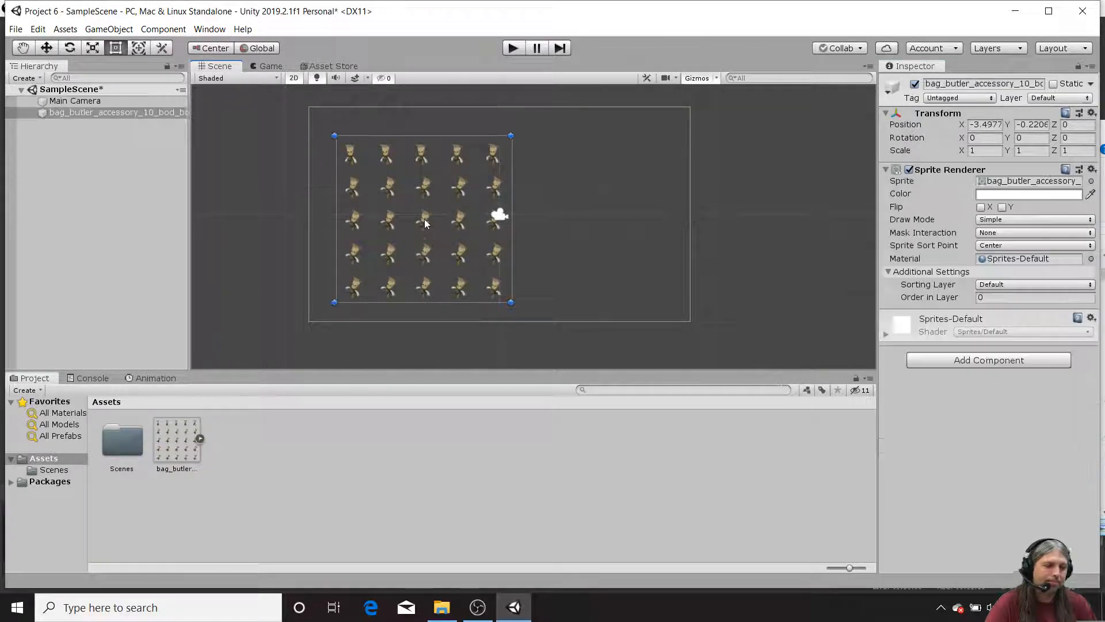
pyautogui.click(268, 66)
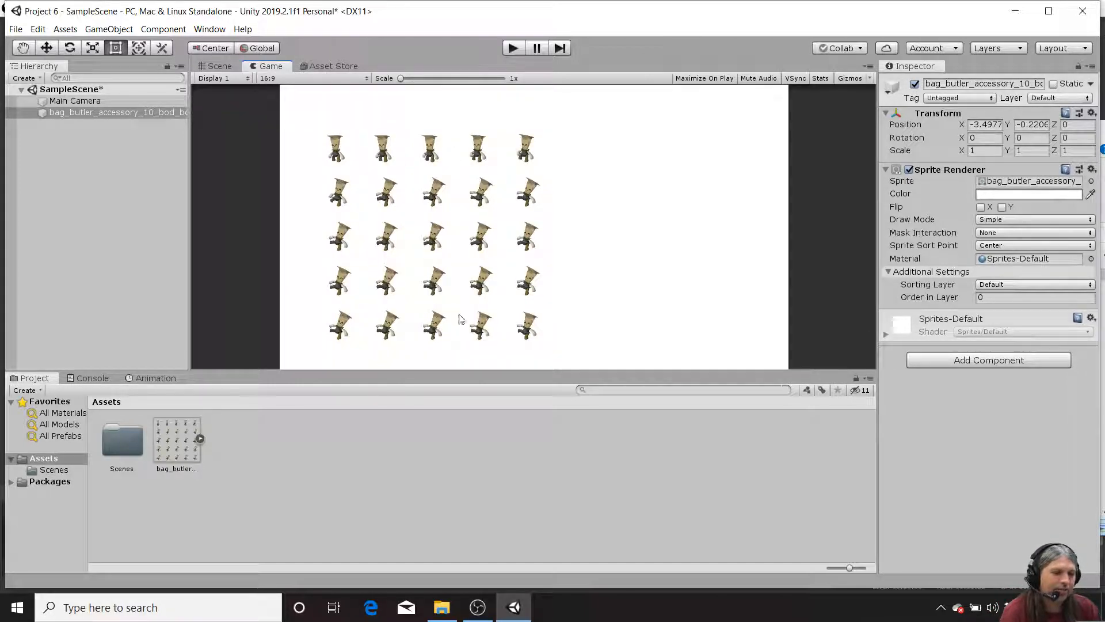
pyautogui.click(217, 66)
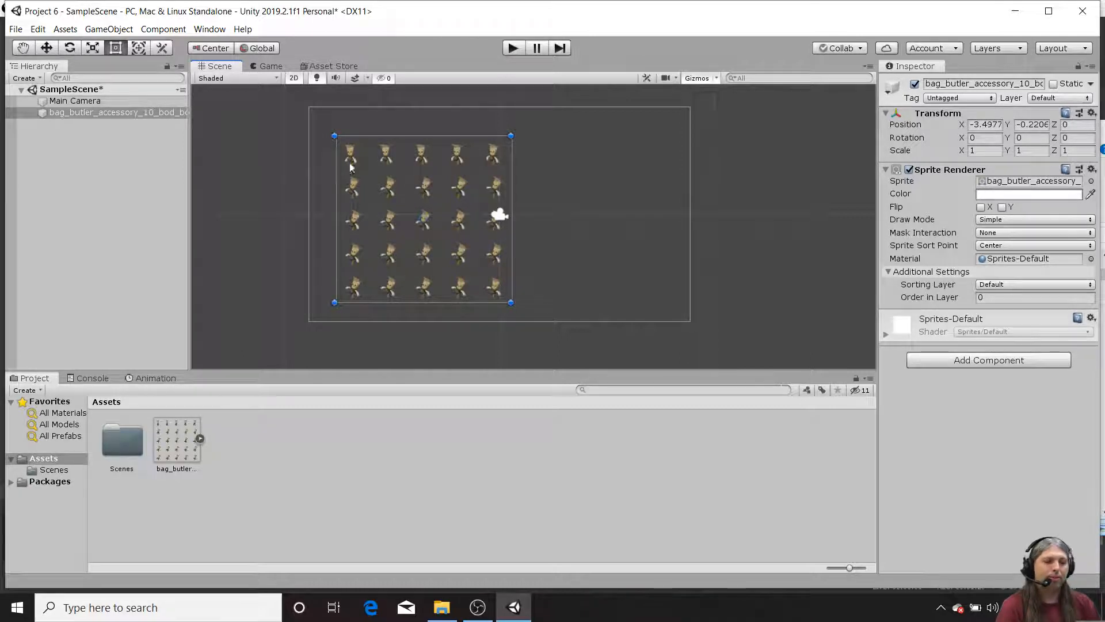
# Delete the unsliced sprite sheet object from SampleScene.
pyautogui.rightClick(88, 111)
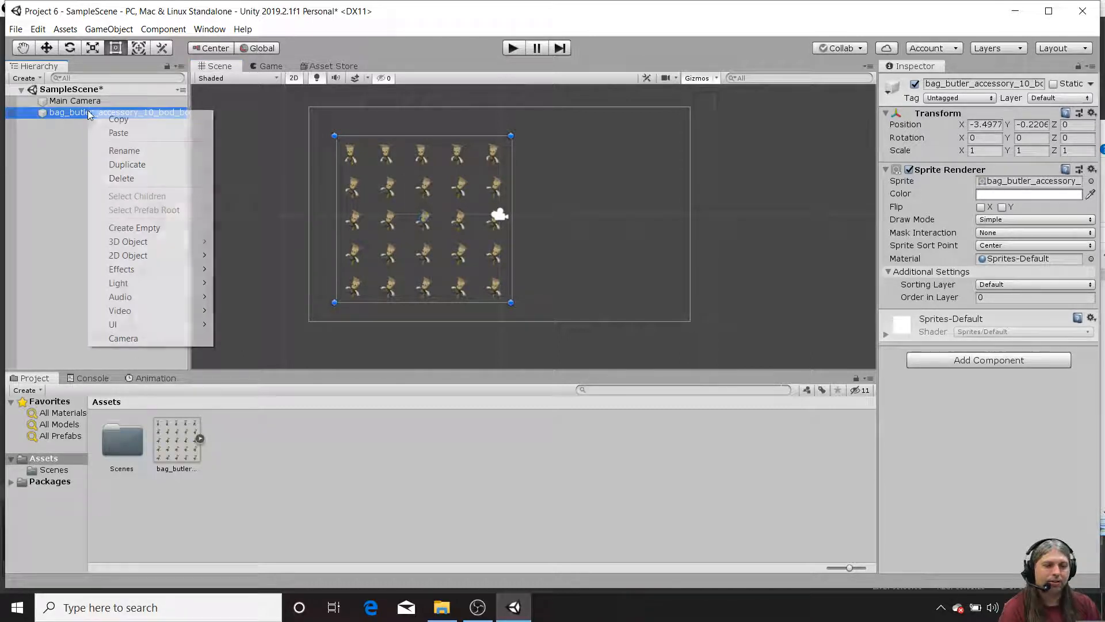
pyautogui.click(128, 174)
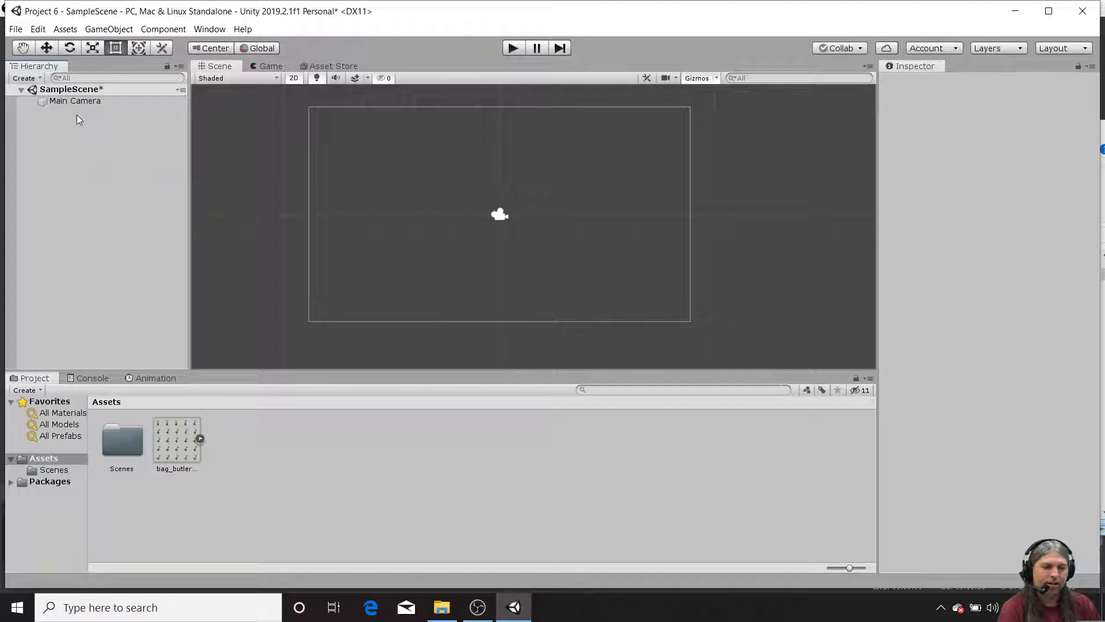
pyautogui.rightClick(69, 118)
pyautogui.click(37, 132)
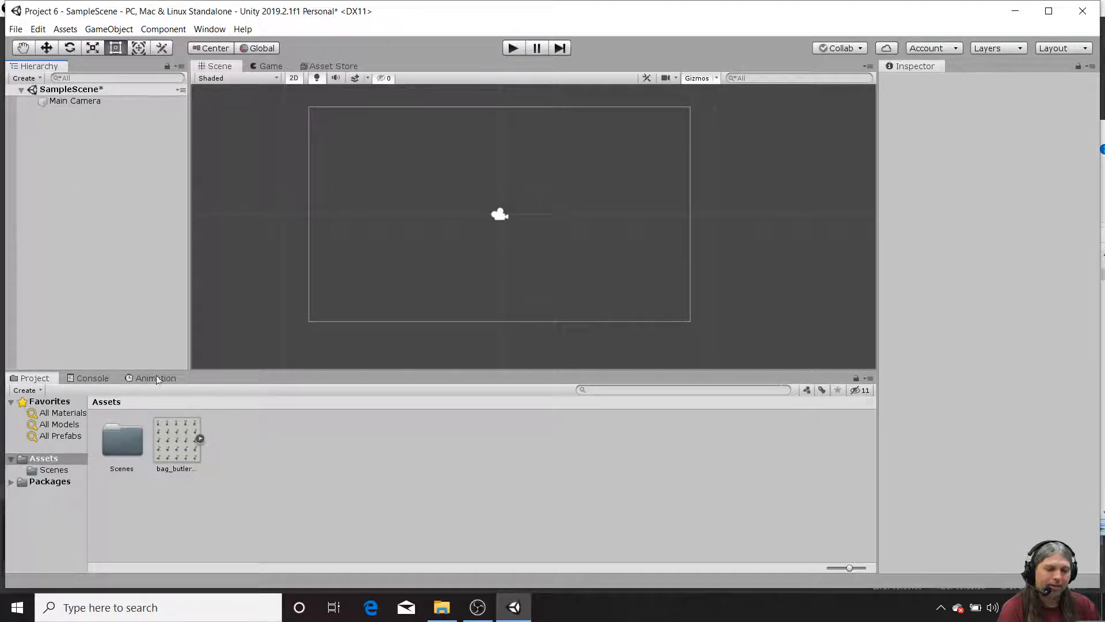
# Change the bag_butler texture's Sprite Mode to Multiple, apply the import settings and open it in the Sprite Editor.
pyautogui.click(172, 442)
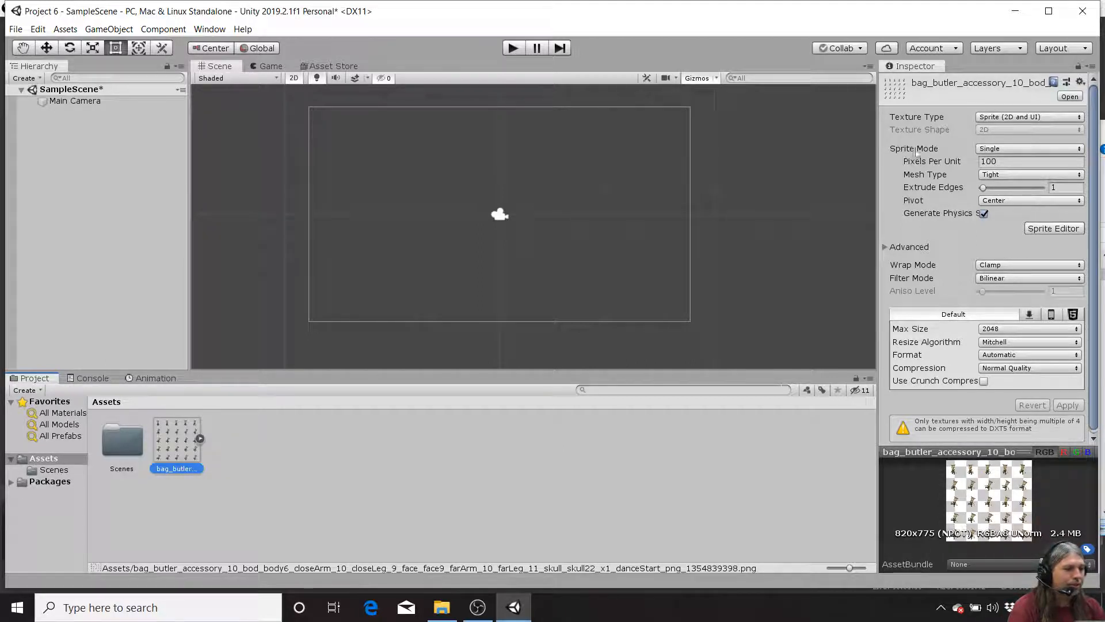
pyautogui.click(1023, 148)
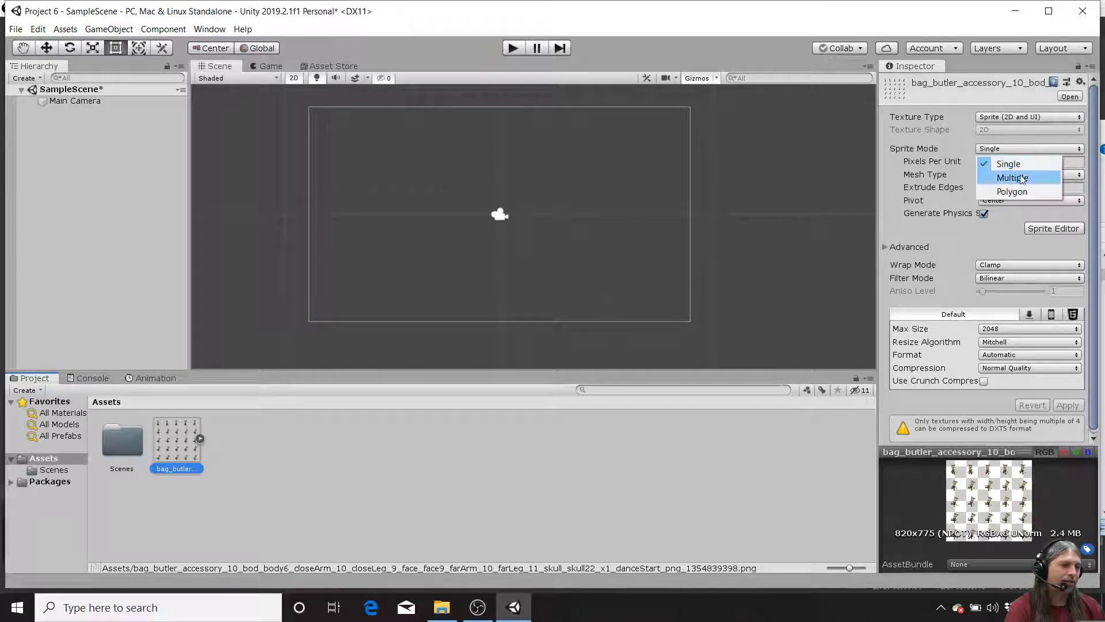
pyautogui.click(1022, 178)
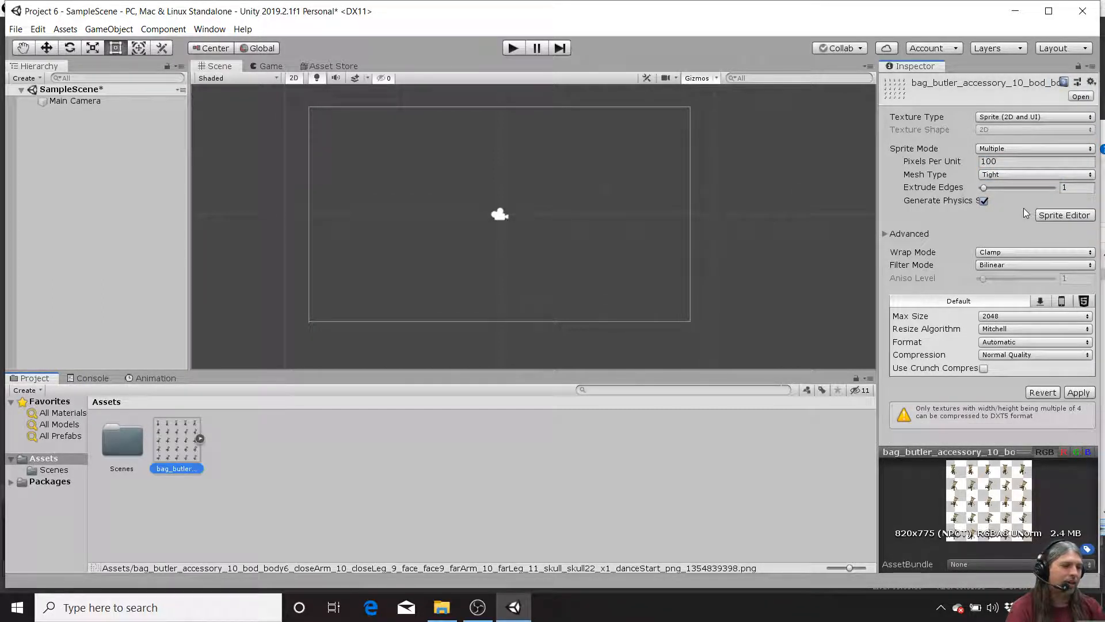
pyautogui.click(1056, 215)
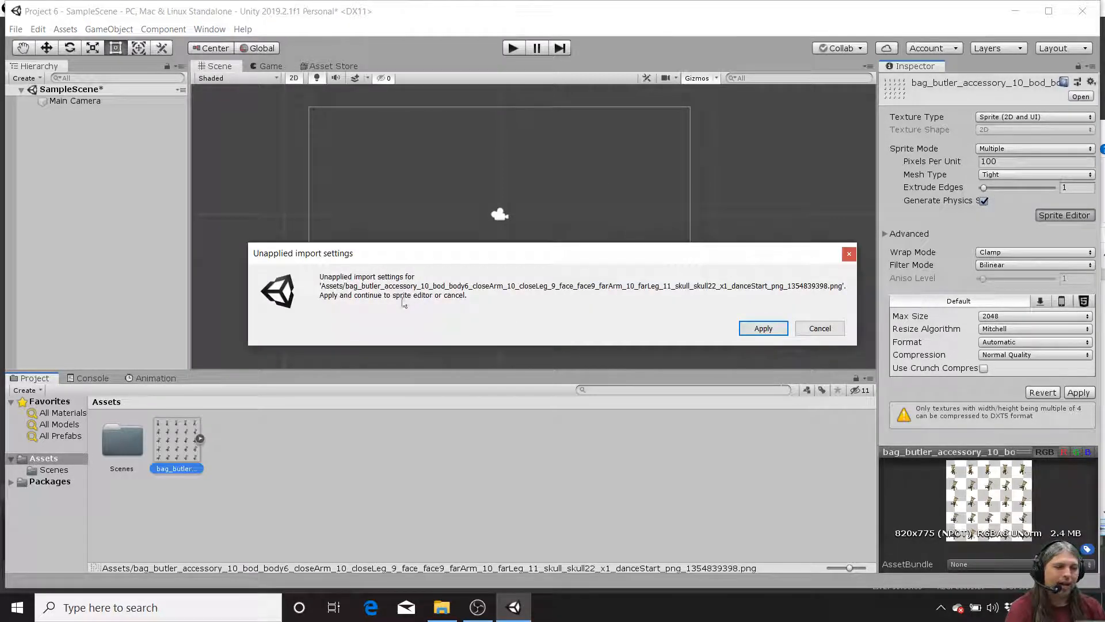
pyautogui.click(765, 329)
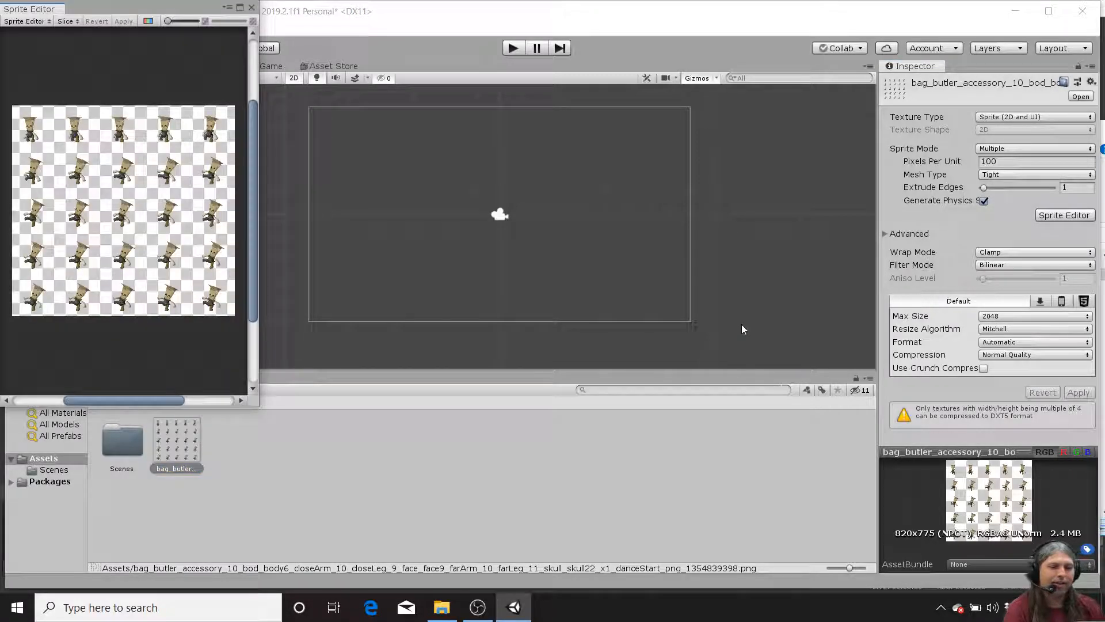
pyautogui.moveTo(161, 11); pyautogui.dragTo(485, 51)
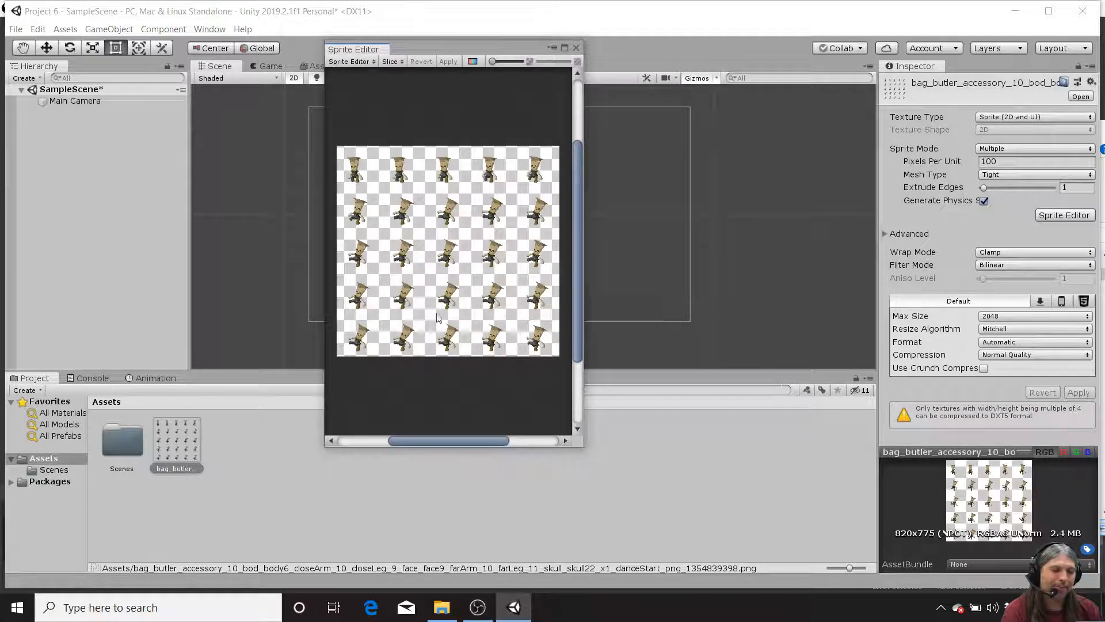
# Slice the sprite sheet with type Automatic, pivot Center and method Delete Existing, apply the slices and close the Sprite Editor.
pyautogui.click(397, 61)
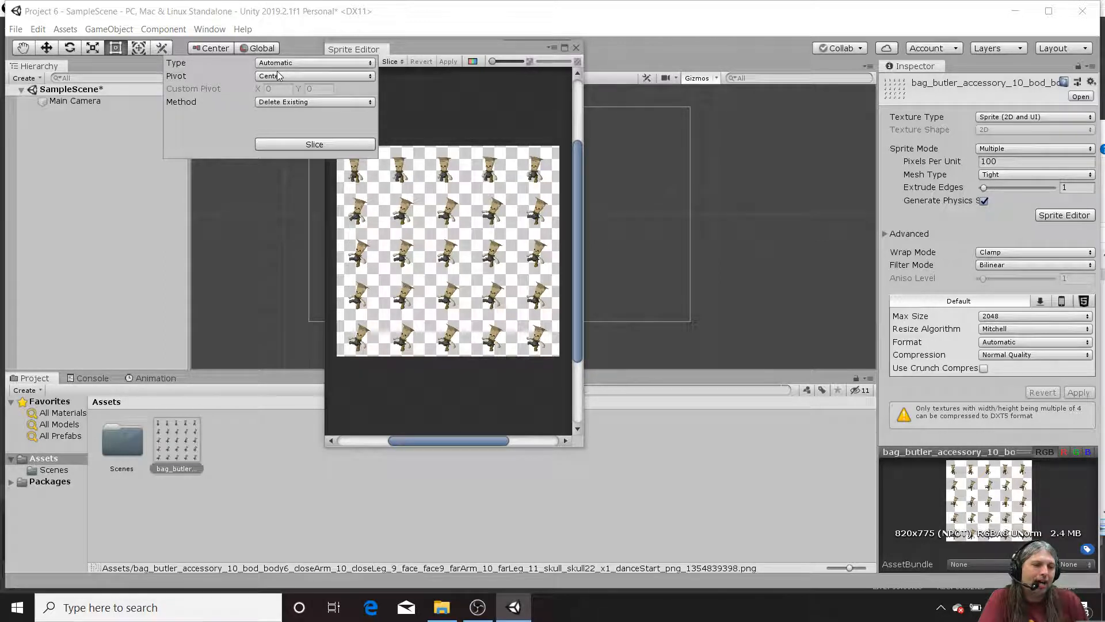
pyautogui.click(309, 145)
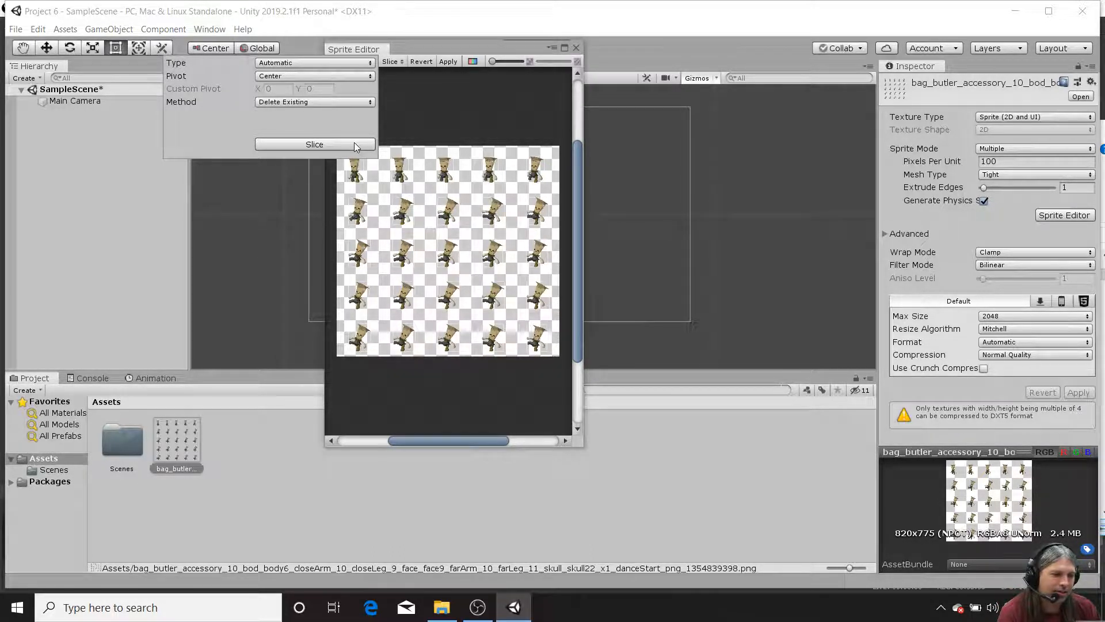
pyautogui.click(443, 61)
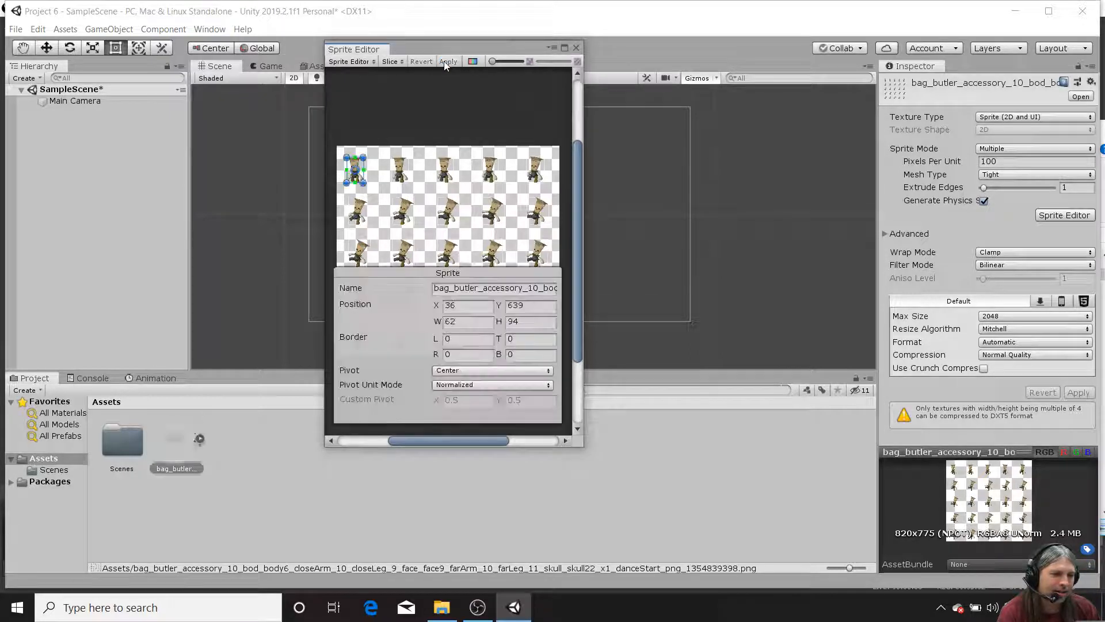
pyautogui.click(576, 48)
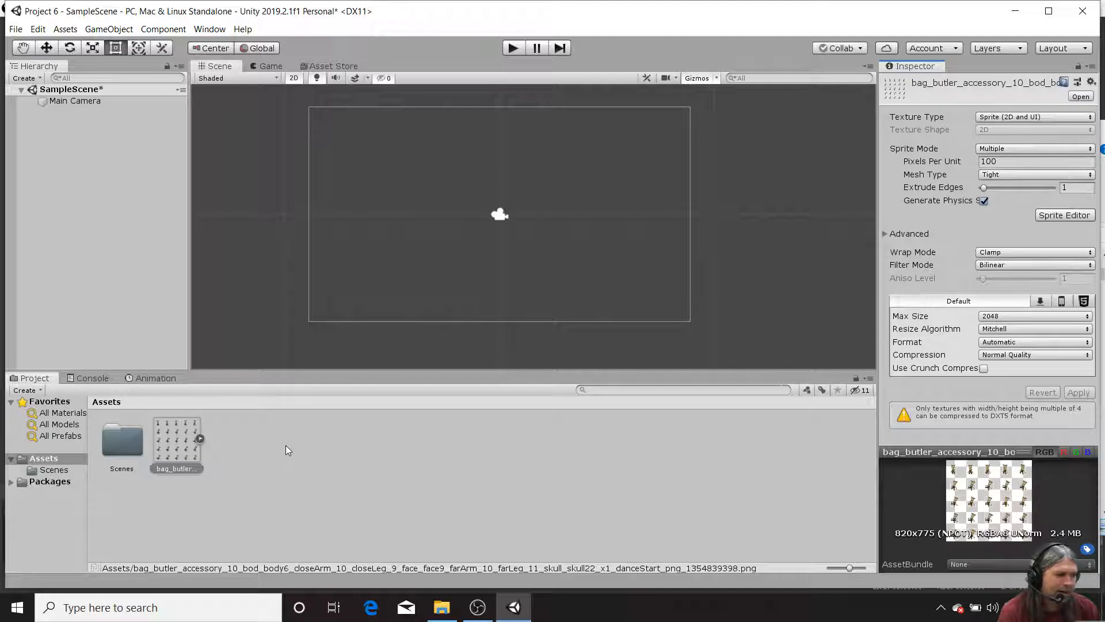
# Add the sliced sprite sheet to the scene as an animated object, saving its animation in Assets as guy.
pyautogui.moveTo(173, 453); pyautogui.dragTo(409, 249)
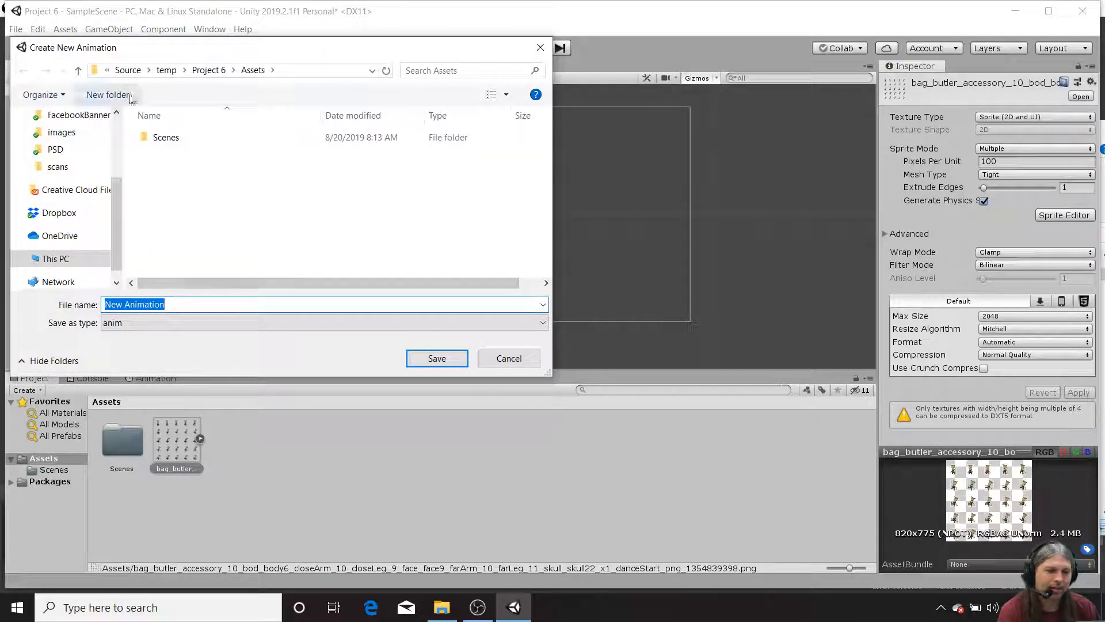
pyautogui.write('guy')
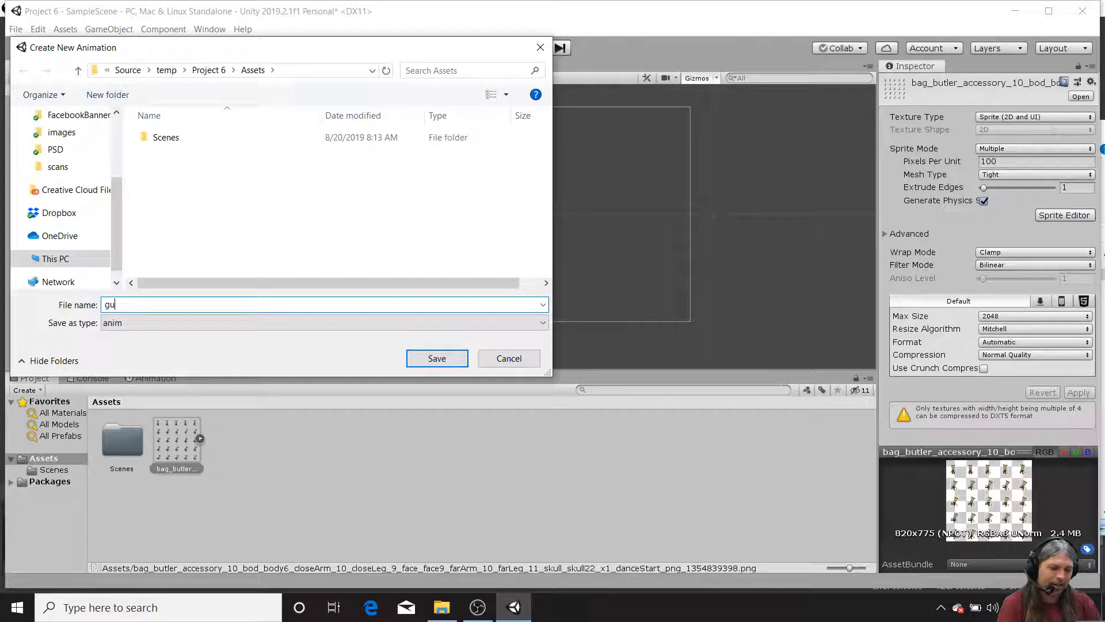
pyautogui.press('Return')
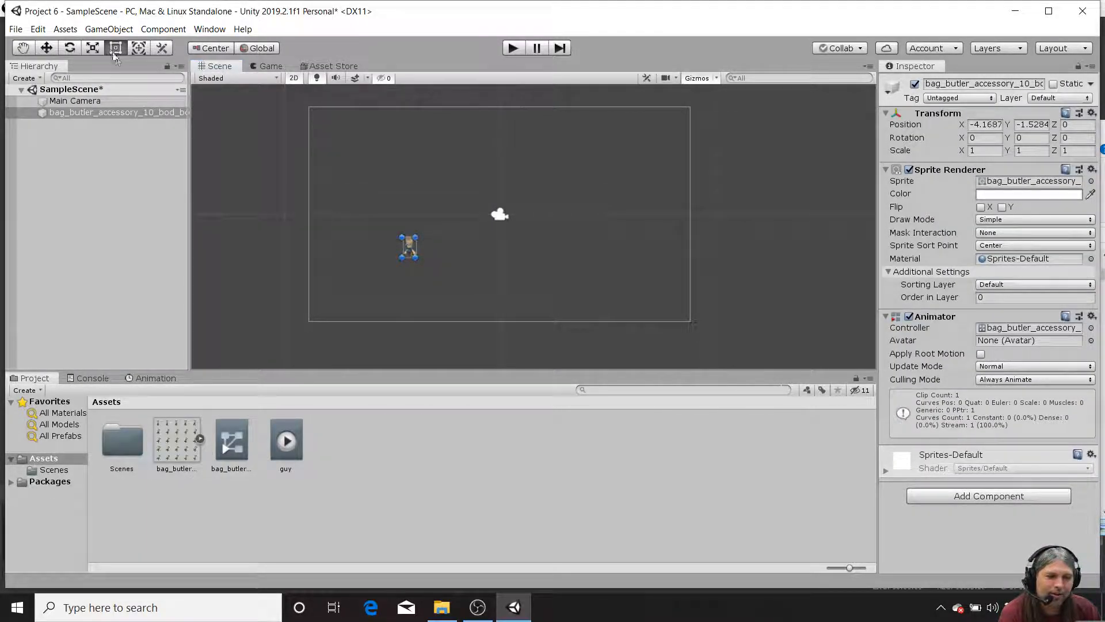
# Enlarge the animated character in the scene to a scale of about 4.8 by 3.9.
pyautogui.moveTo(410, 236); pyautogui.dragTo(465, 186)
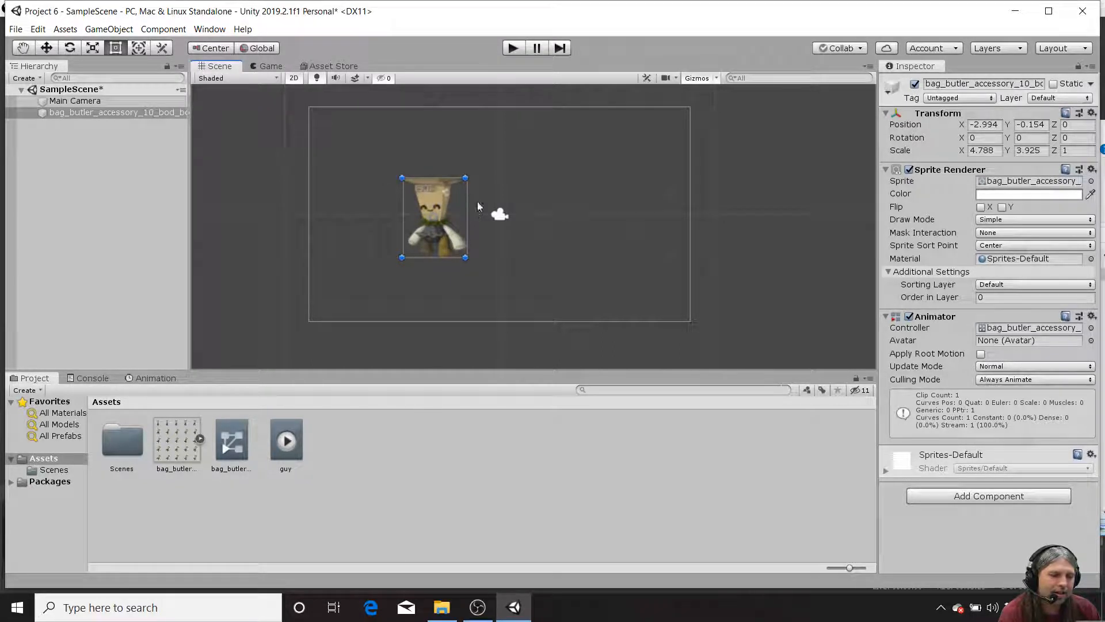
# Play the scene to check how the enlarged character animates, and stop playback.
pyautogui.click(511, 49)
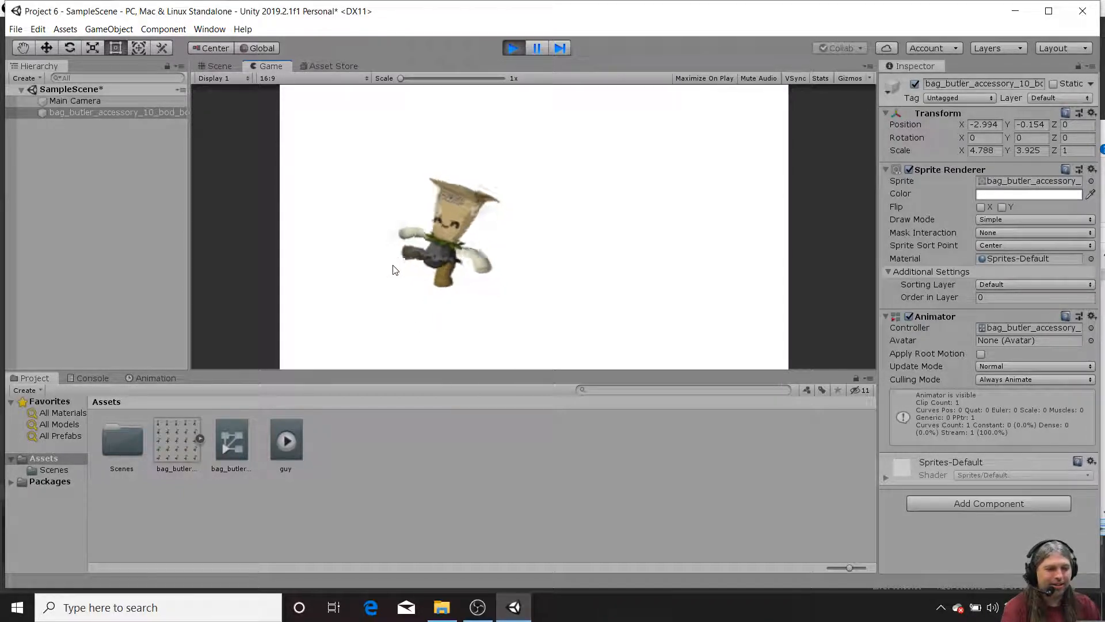
pyautogui.click(512, 48)
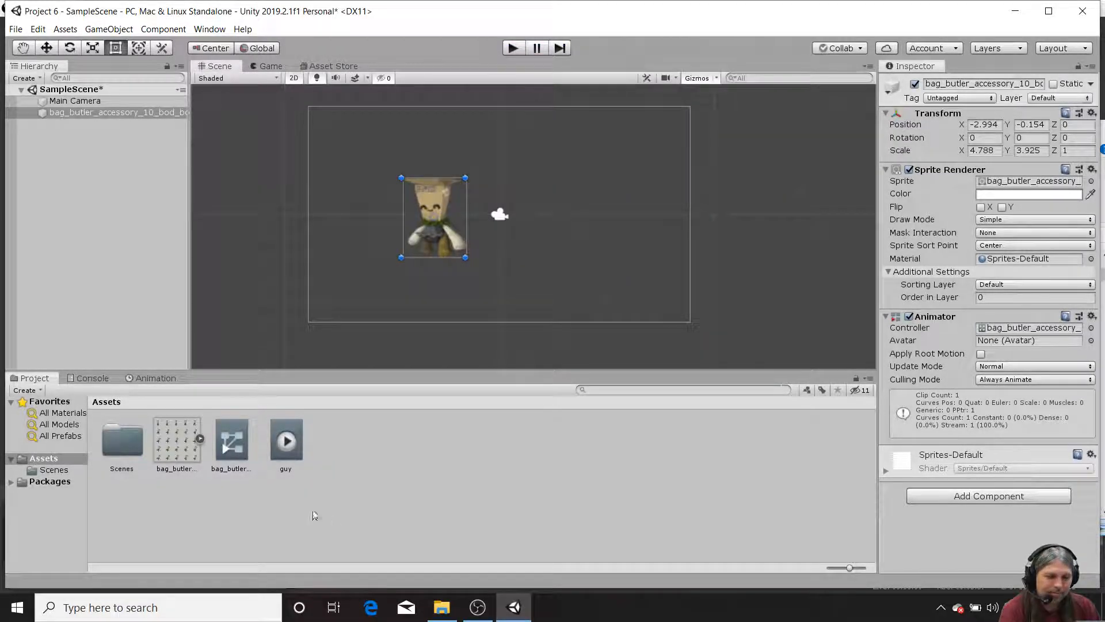
# Open the bag_butler sprite sheet in the Sprite Editor and change the slice type to Grid By Cell Count.
pyautogui.click(165, 448)
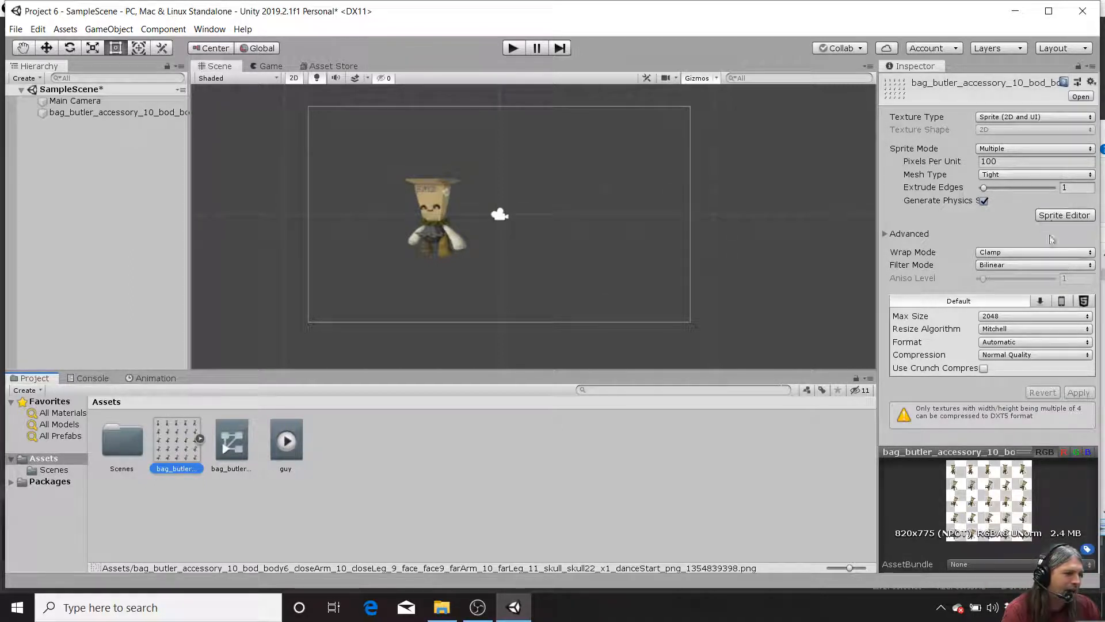
pyautogui.click(1055, 217)
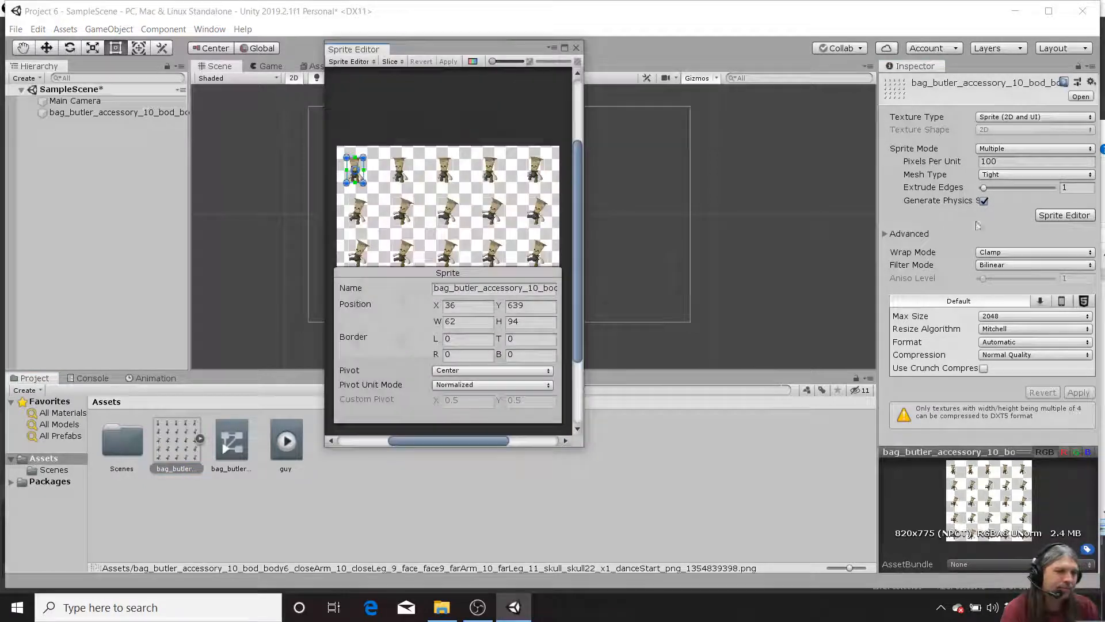
pyautogui.click(393, 62)
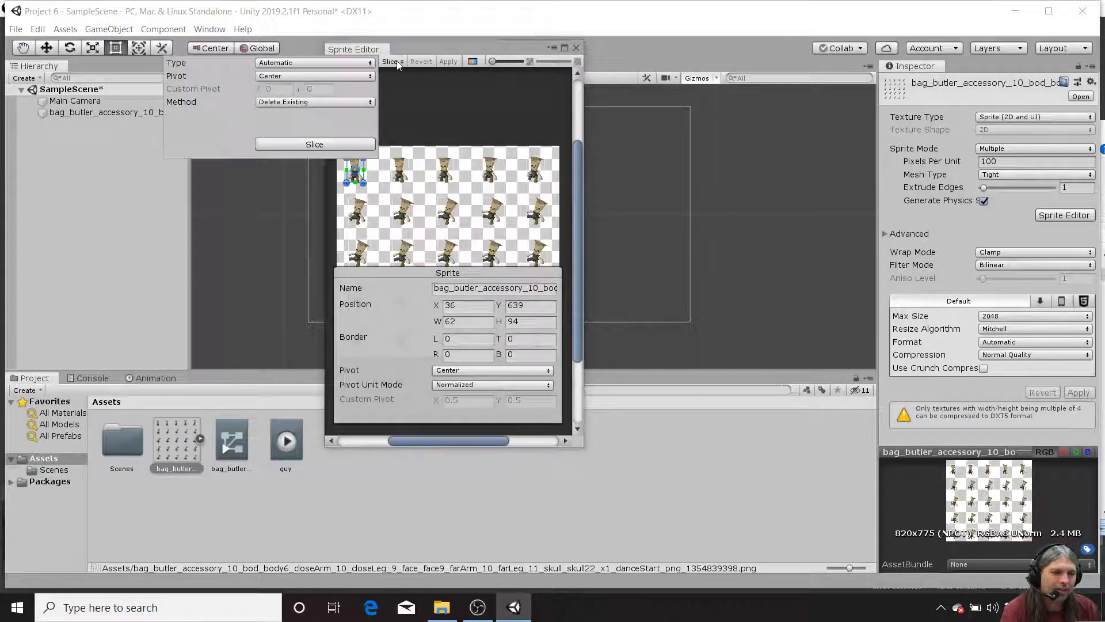
pyautogui.click(341, 65)
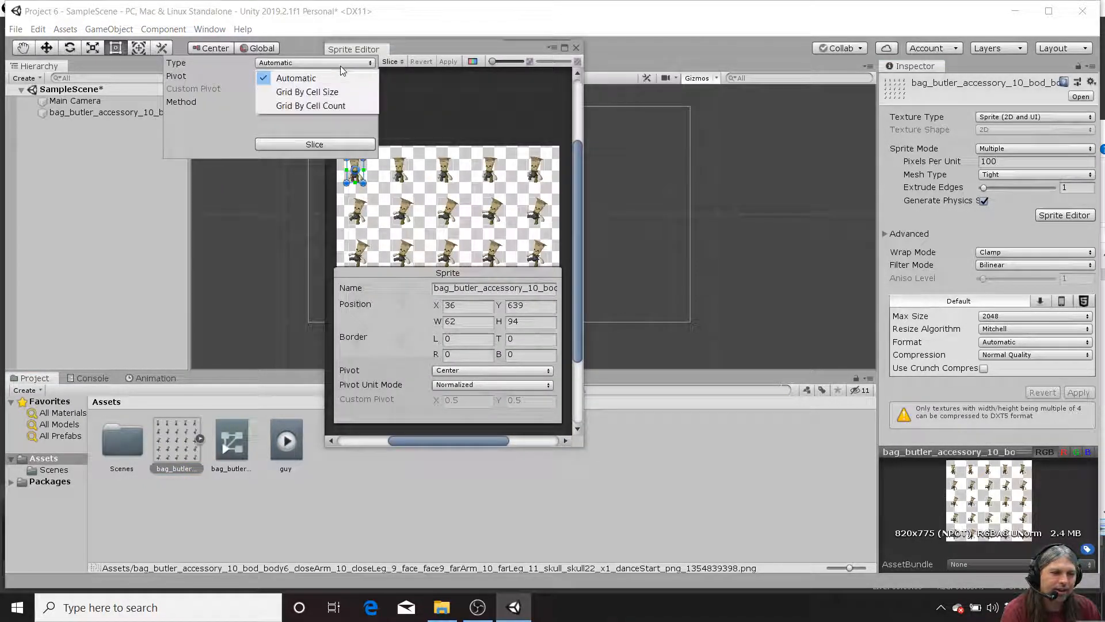
pyautogui.click(323, 109)
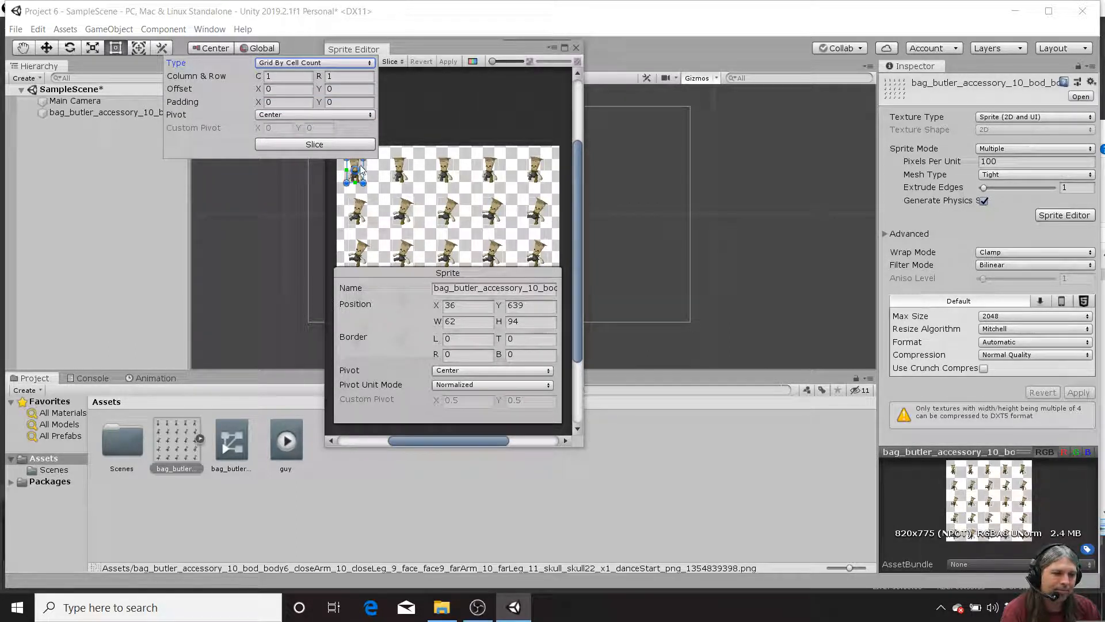
pyautogui.click(493, 244)
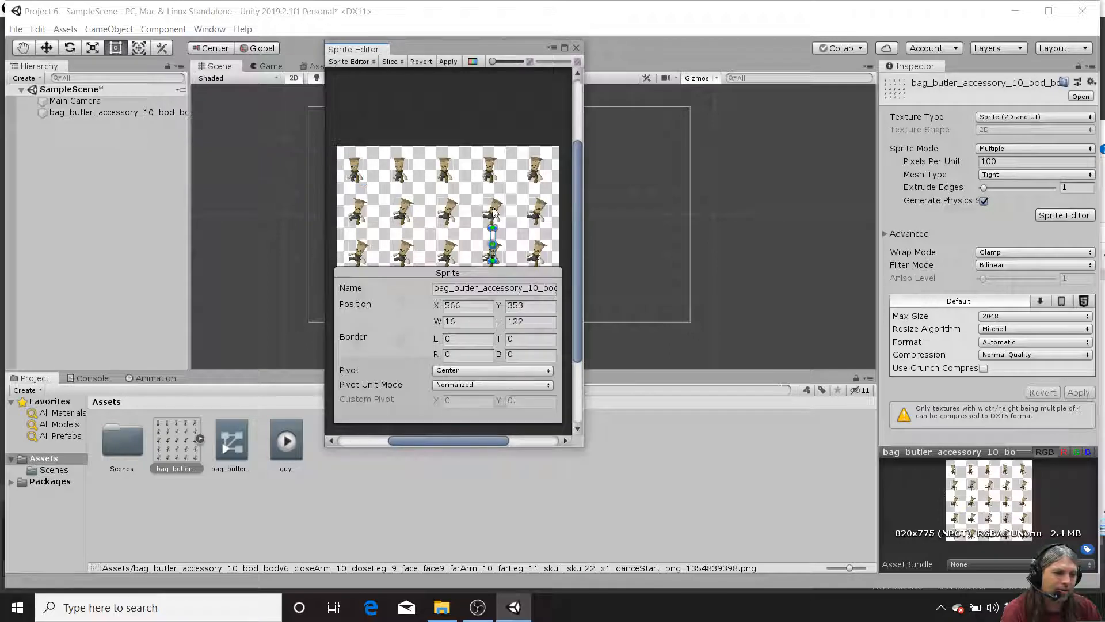
# Slice the sprite sheet into a grid of 5 columns and 5 rows, apply the slices and close the Sprite Editor.
pyautogui.click(393, 62)
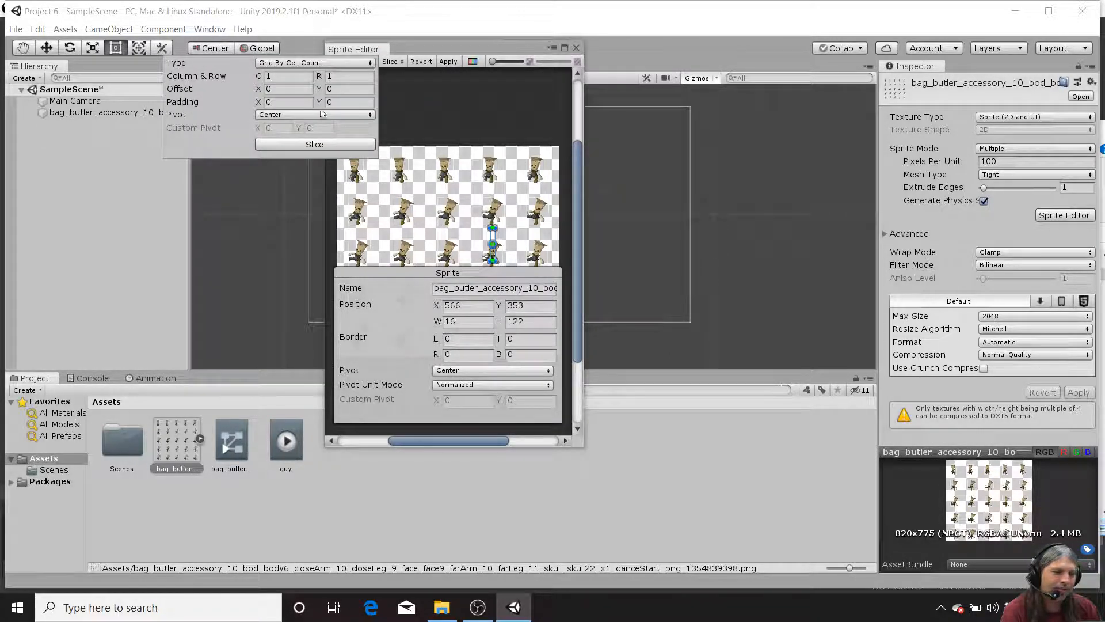
pyautogui.click(257, 78)
pyautogui.write('5')
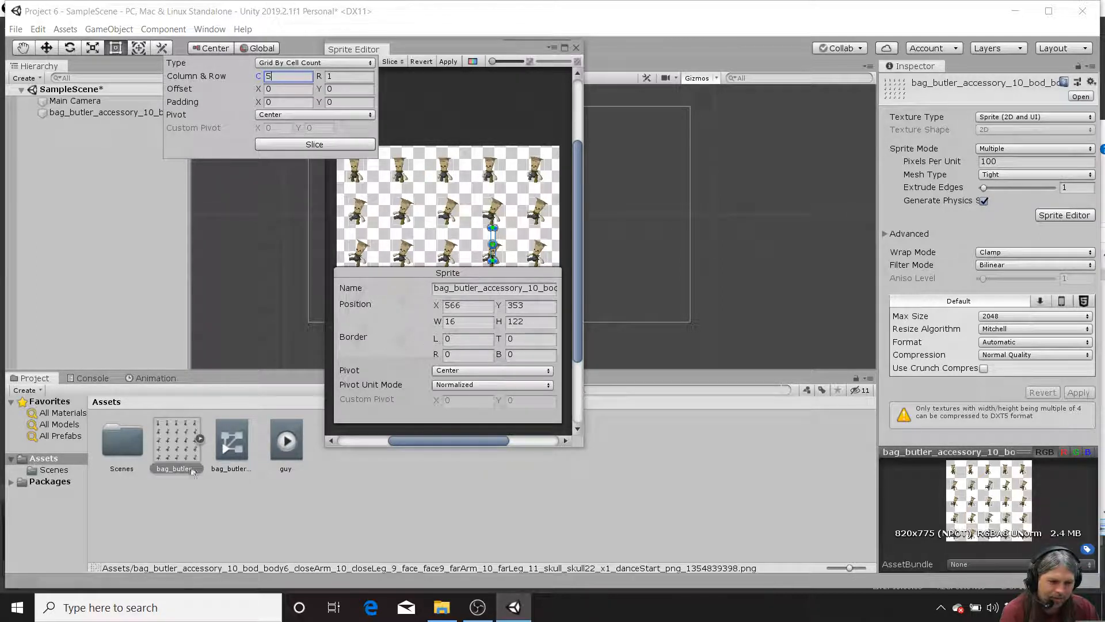
pyautogui.click(329, 78)
pyautogui.write('5')
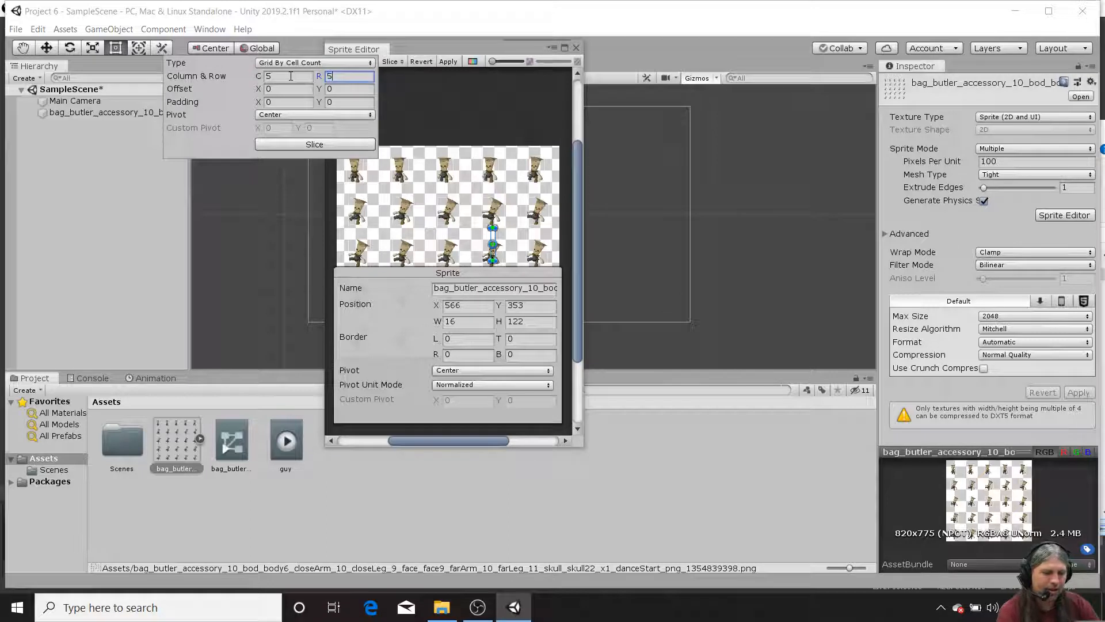
pyautogui.click(340, 149)
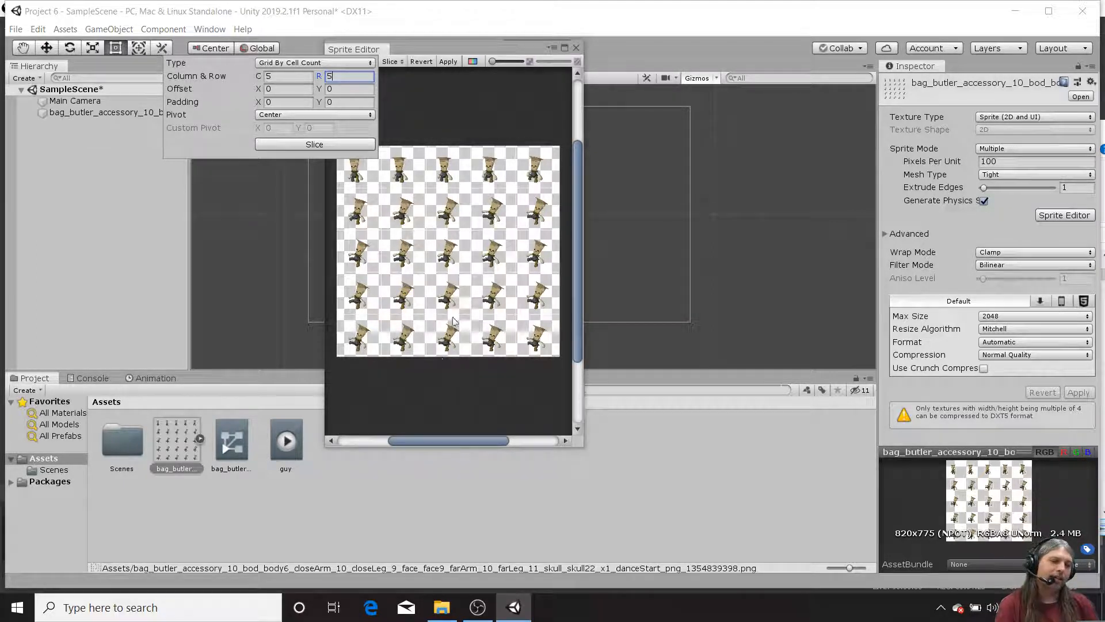
pyautogui.click(446, 62)
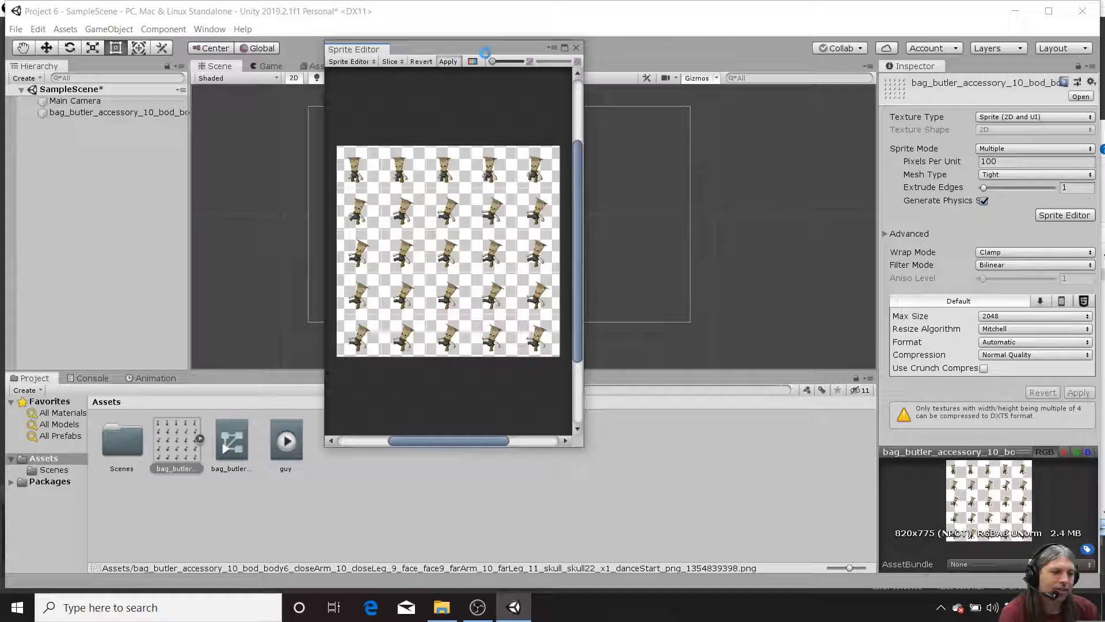
pyautogui.click(575, 48)
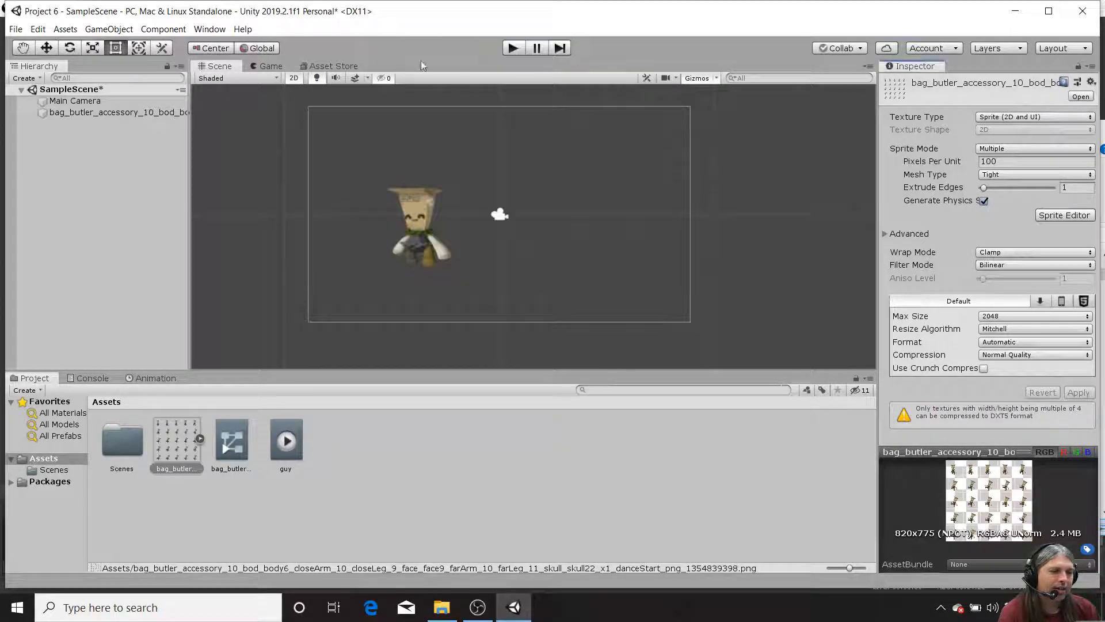
# Play the scene to check the animation with the grid-based slices, and stop playback.
pyautogui.click(513, 49)
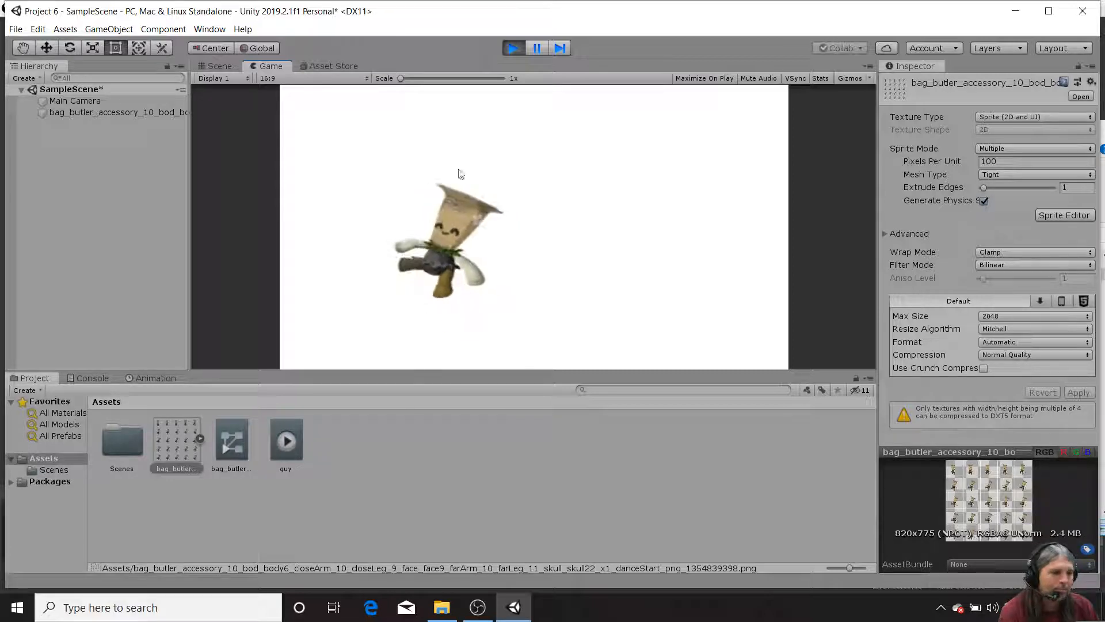
pyautogui.click(512, 48)
# Expand the bag_butler sprite sheet in Assets and examine its individual sliced frames one after another.
pyautogui.click(201, 440)
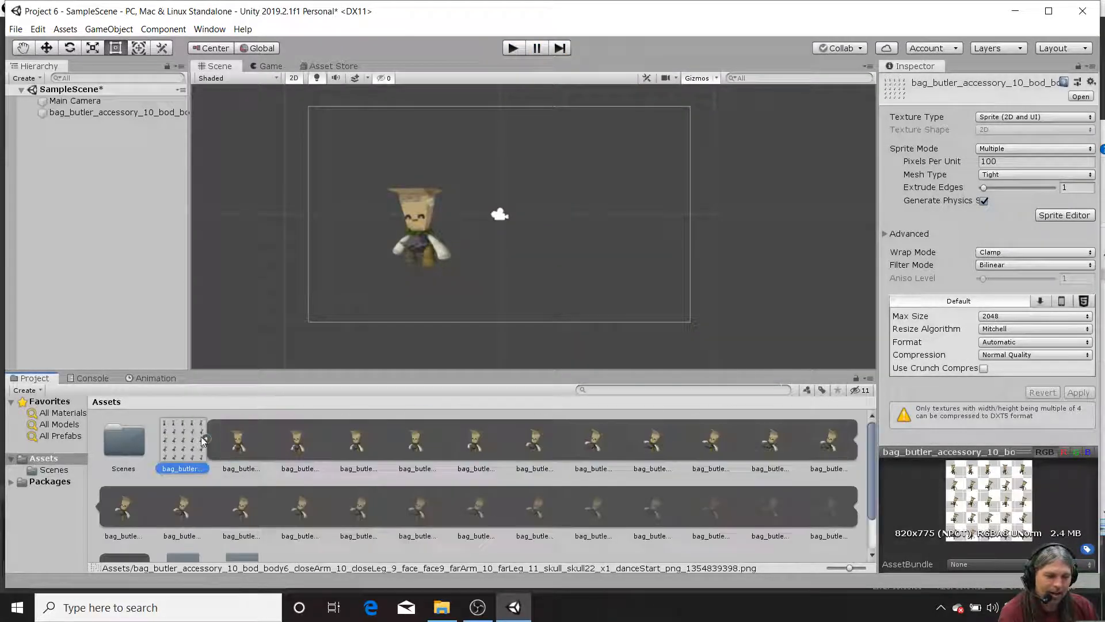
pyautogui.click(253, 446)
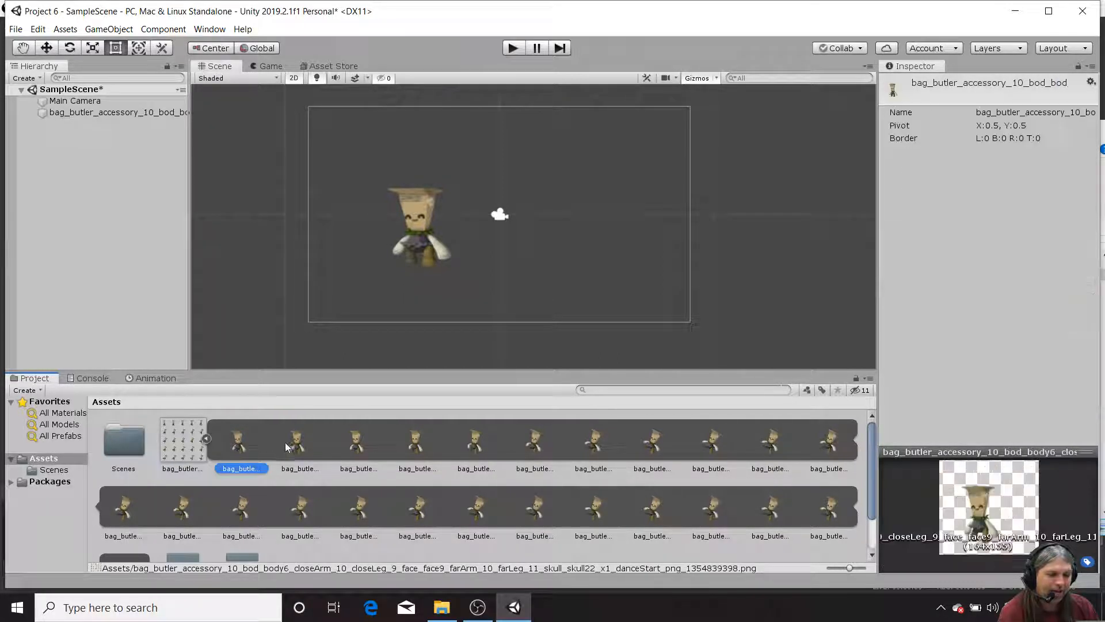
pyautogui.click(289, 443)
pyautogui.click(351, 445)
pyautogui.click(446, 450)
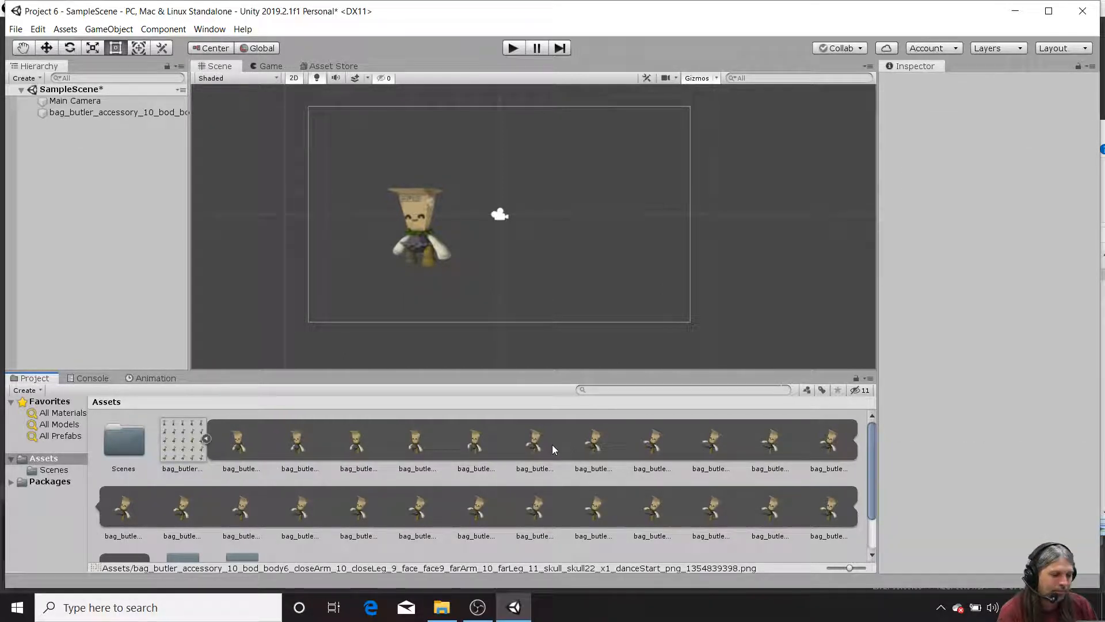
pyautogui.click(603, 445)
pyautogui.click(651, 443)
pyautogui.click(733, 450)
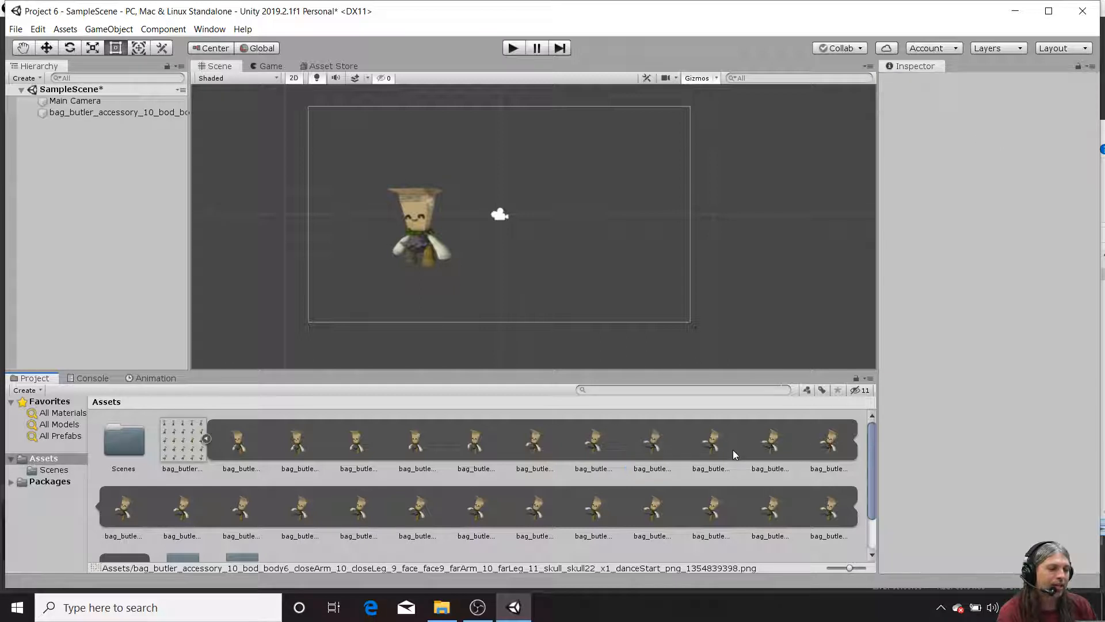
pyautogui.click(775, 443)
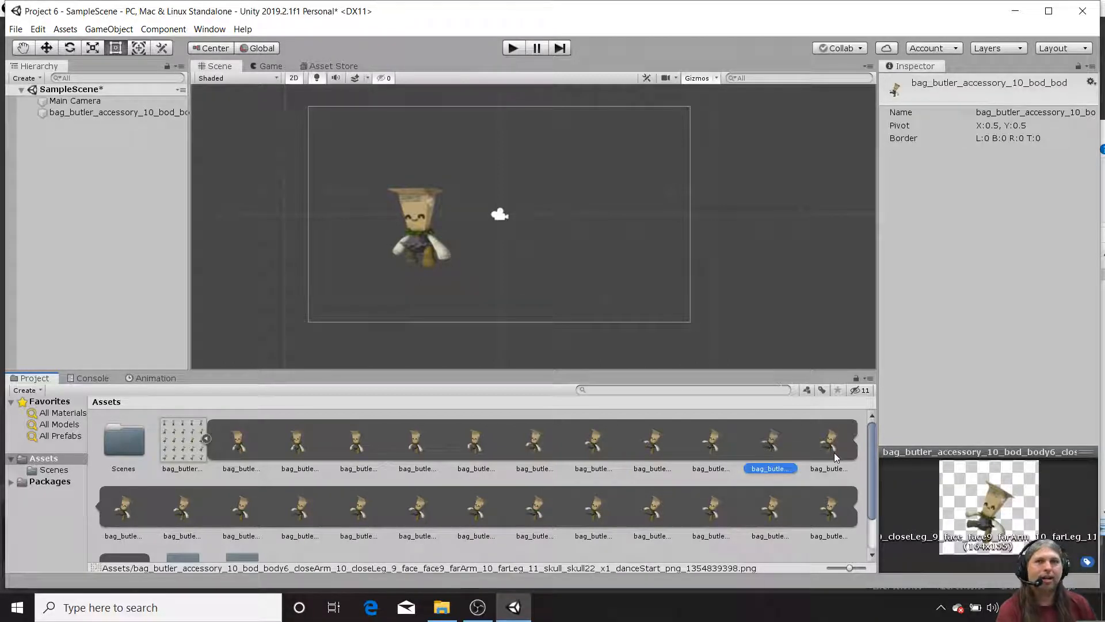
# Place a single sliced frame in the scene beside the animated character as a static sprite, and delete it again.
pyautogui.moveTo(835, 444); pyautogui.dragTo(636, 215)
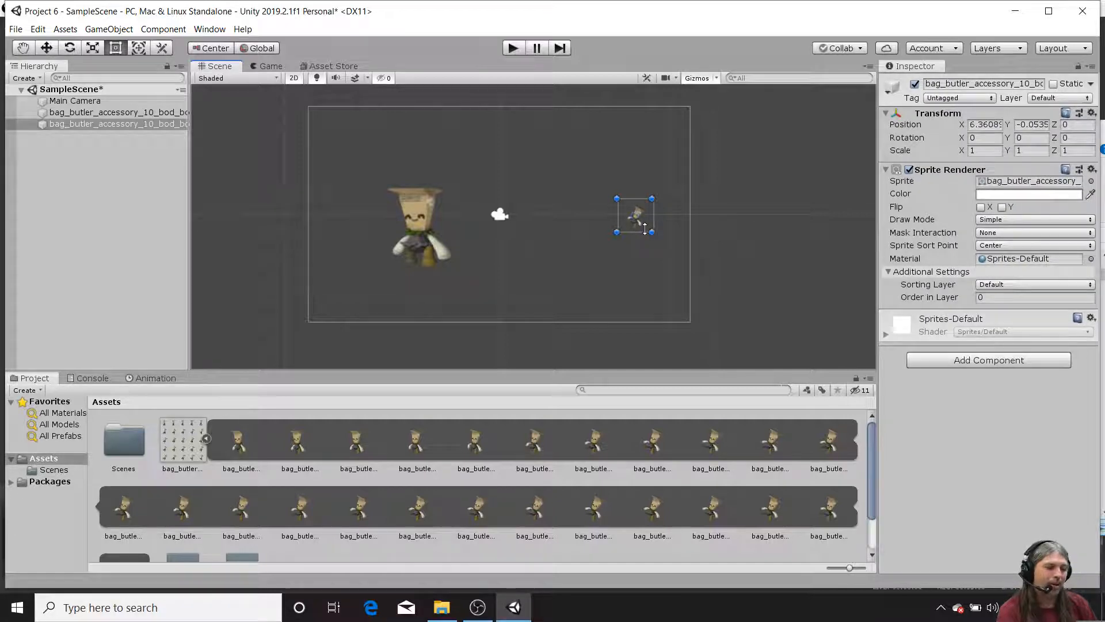
pyautogui.rightClick(113, 126)
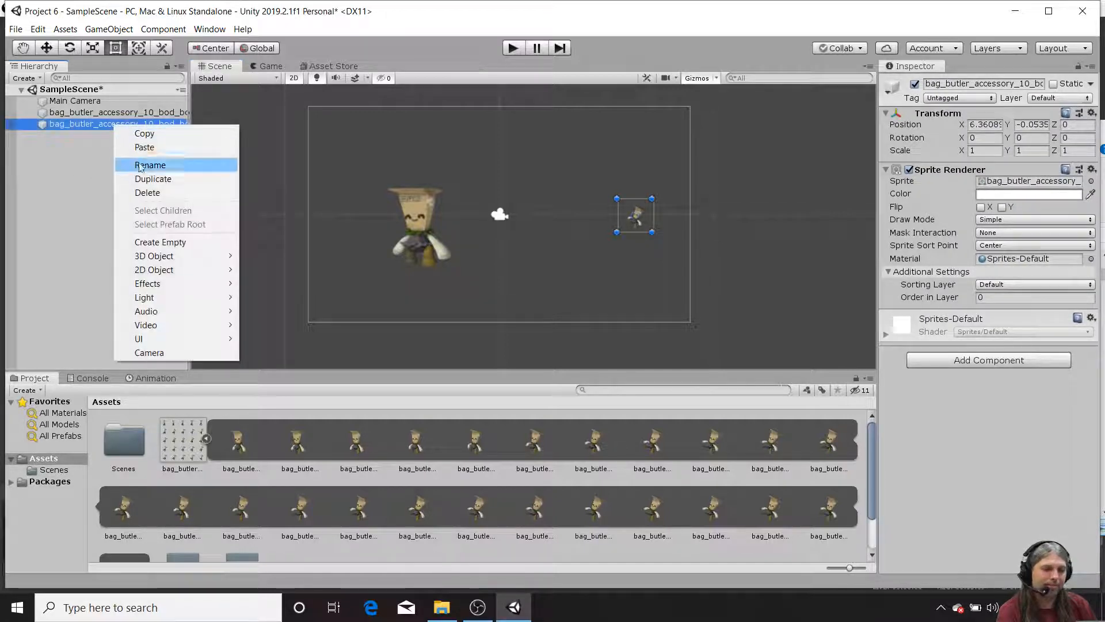
pyautogui.click(170, 190)
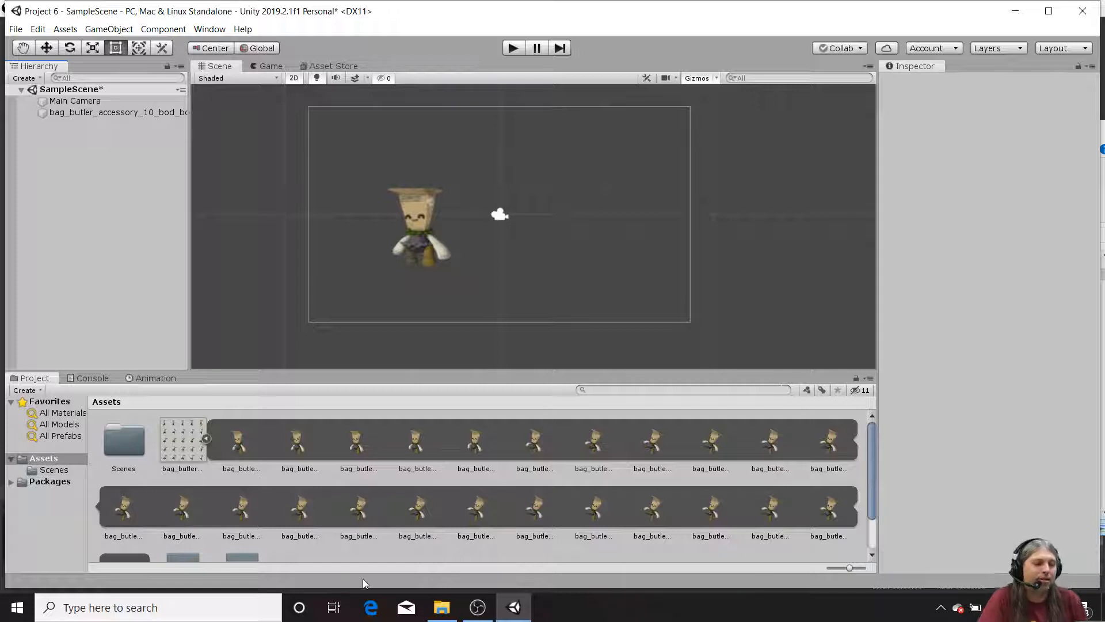
# Look over the sheet's expanded frames again, collapse them, and play the scene once more before stopping it.
pyautogui.click(206, 438)
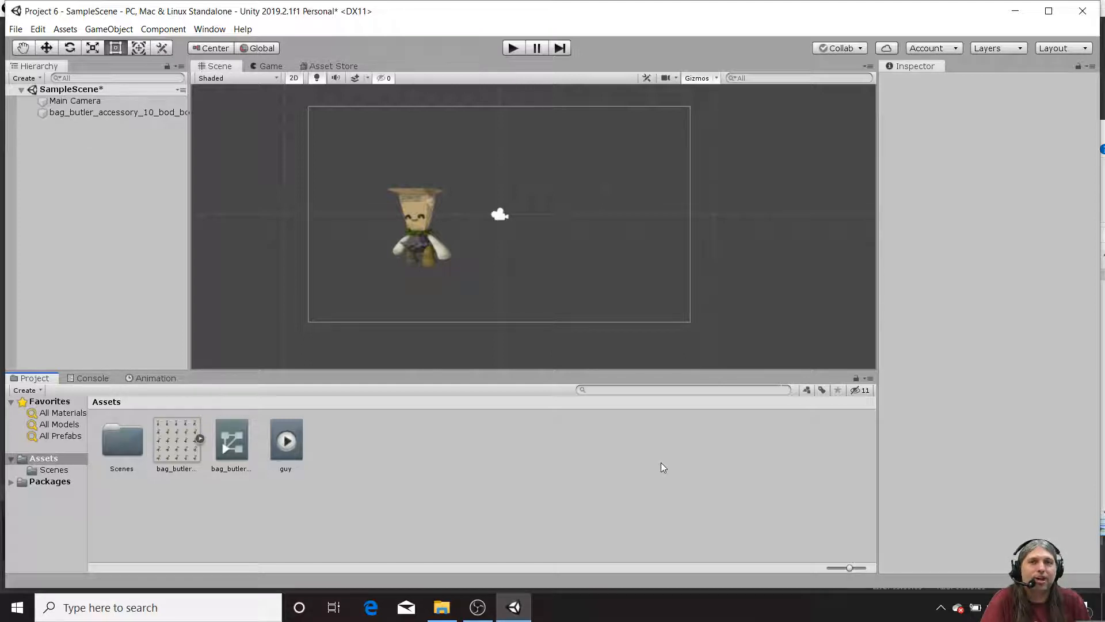
pyautogui.click(201, 439)
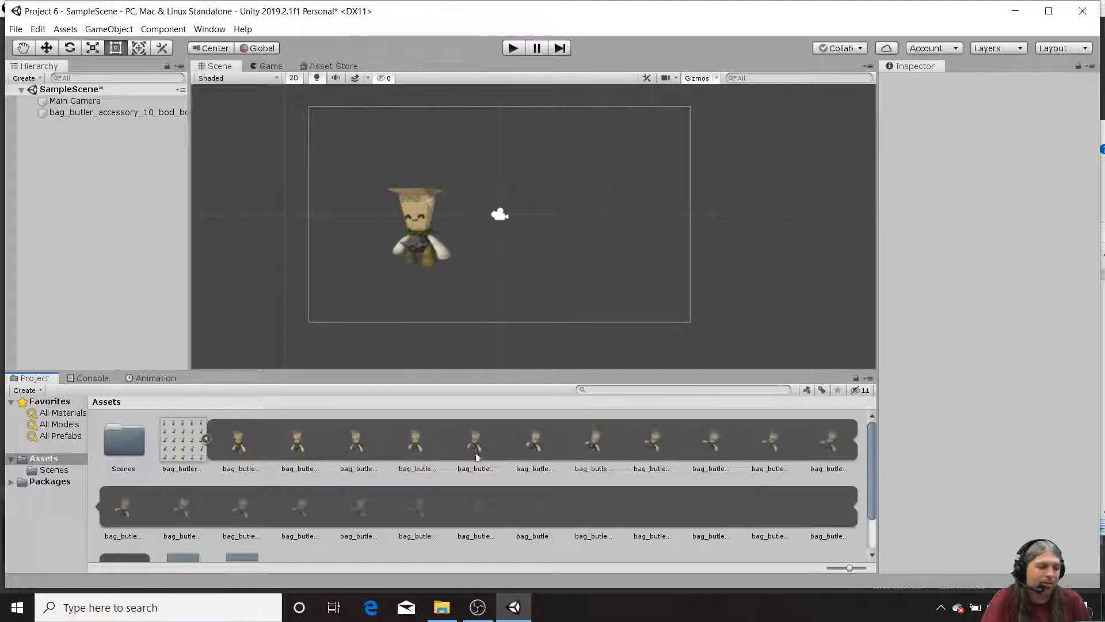
pyautogui.click(207, 439)
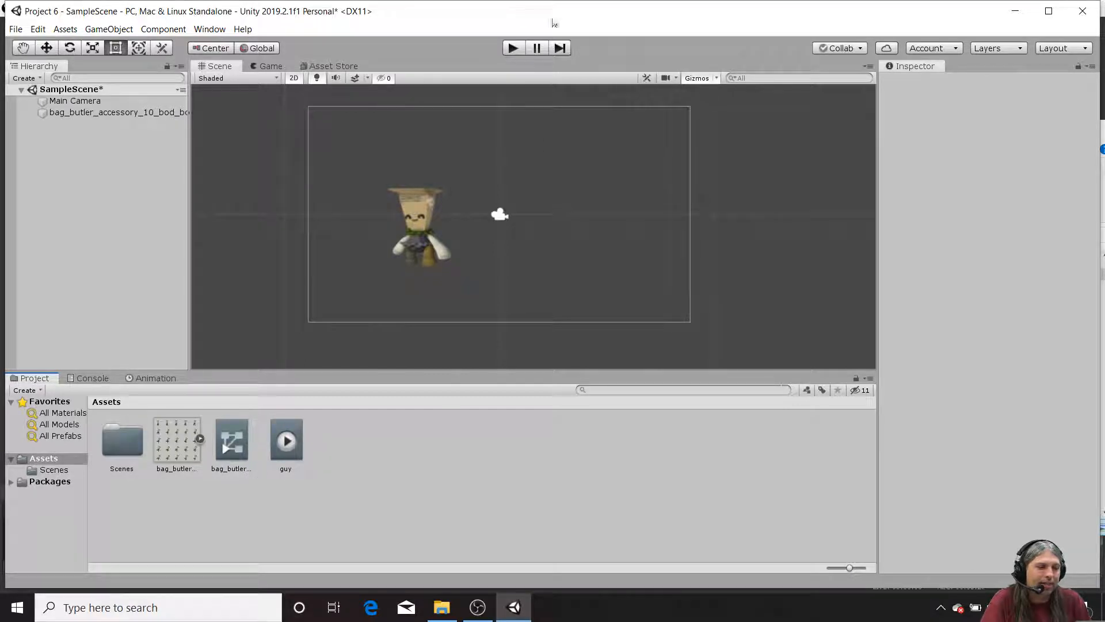
pyautogui.click(514, 48)
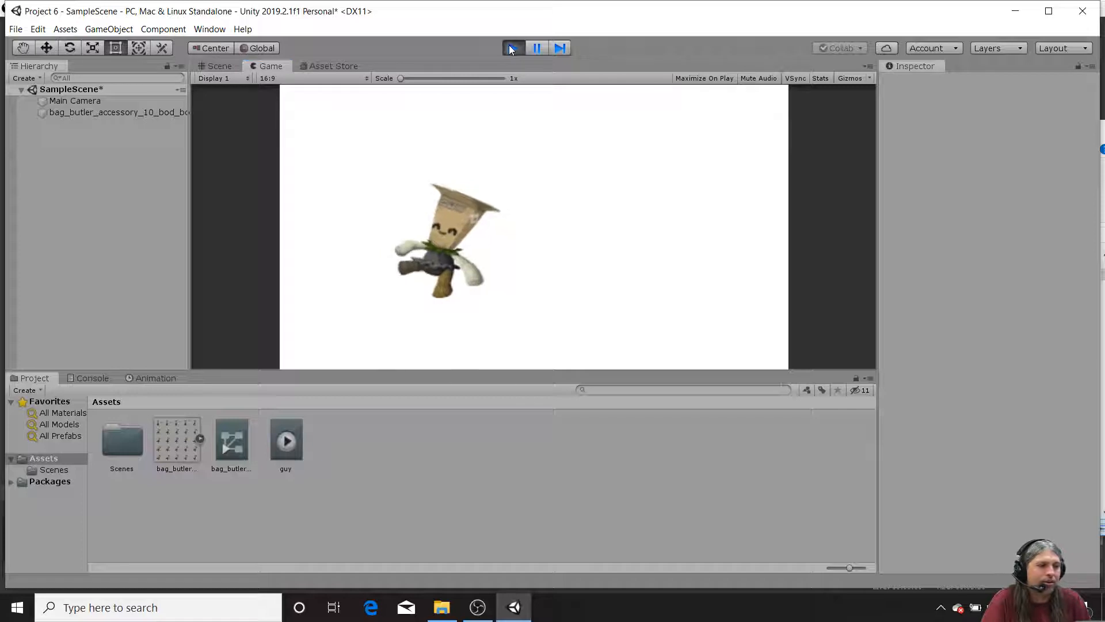
pyautogui.click(512, 49)
# Open the Animator window and show the bag_butler character's animation controller in it.
pyautogui.click(209, 29)
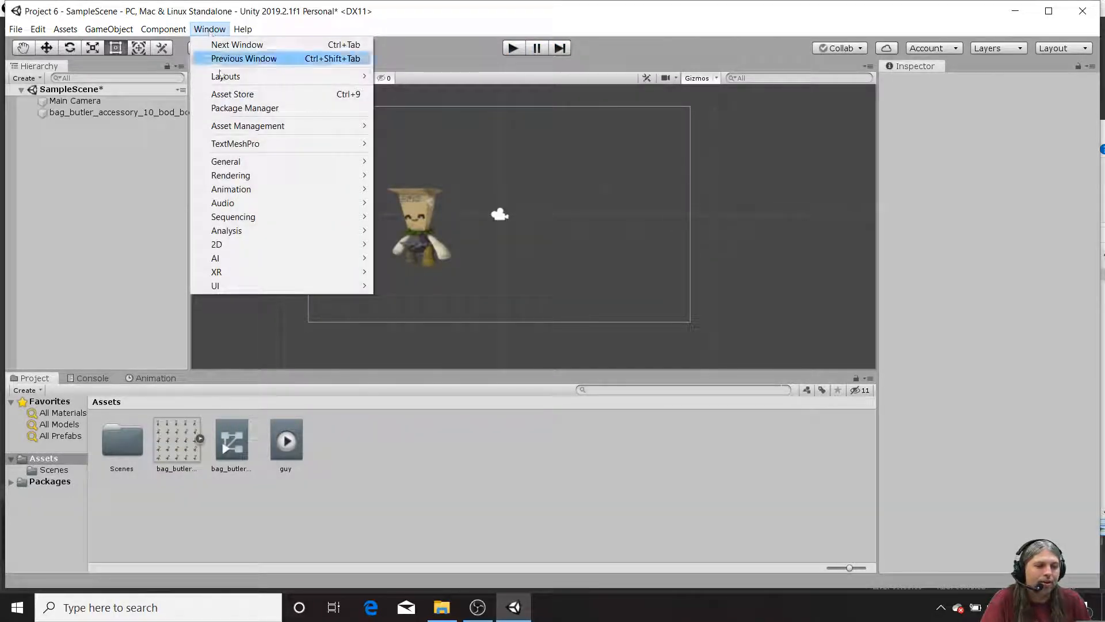
pyautogui.moveTo(262, 189)
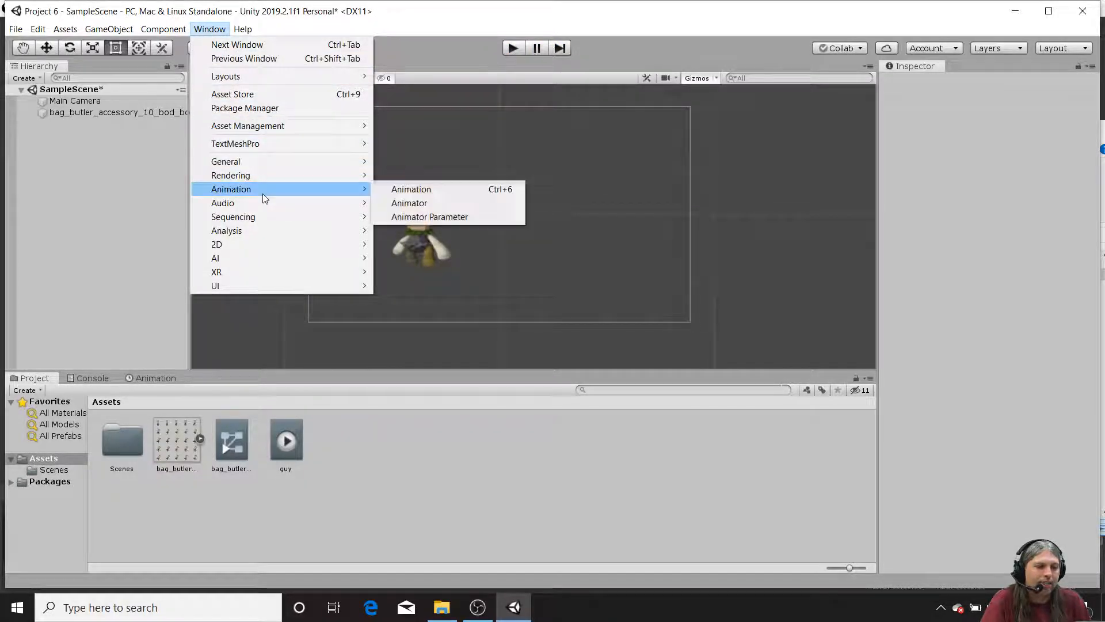
pyautogui.click(409, 203)
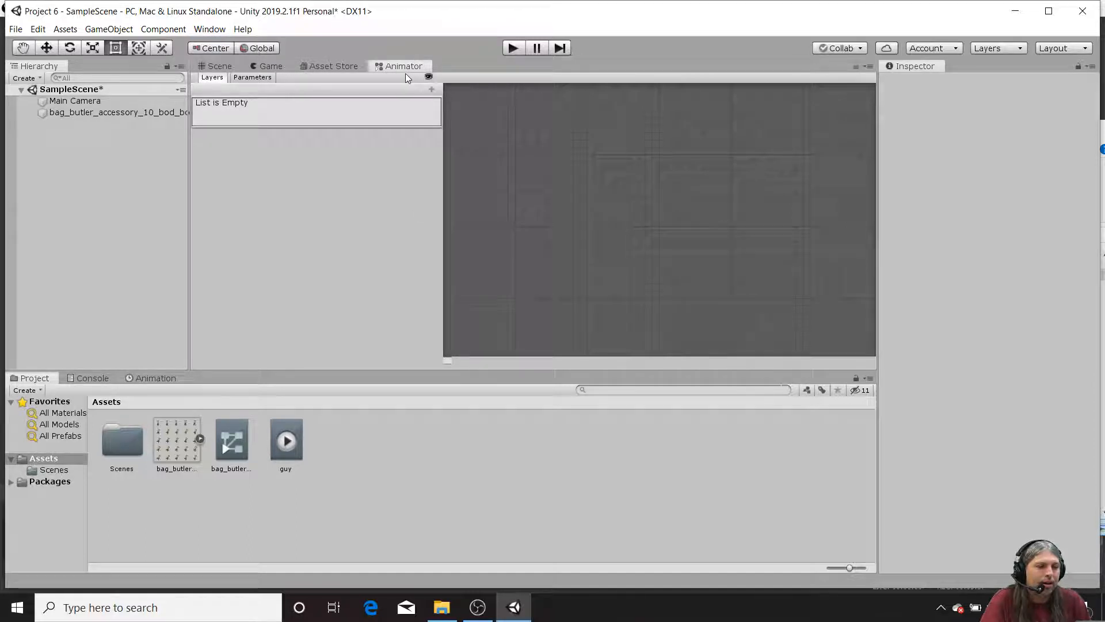
pyautogui.click(139, 113)
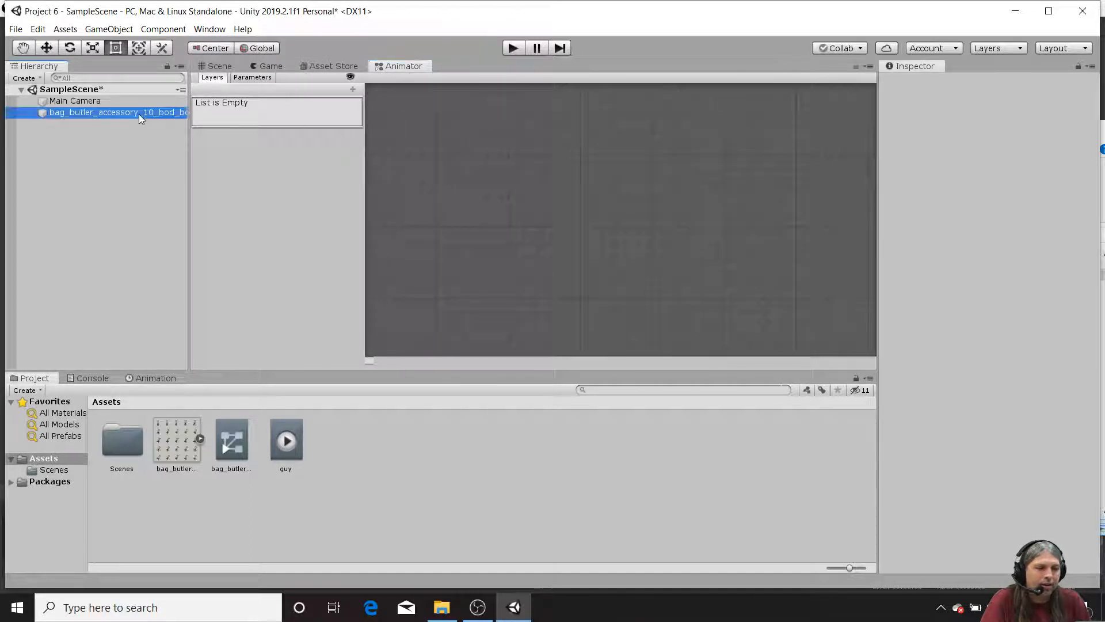
# Rearrange the state graph, moving the Entry node above the guy state and the guy state below Any State.
pyautogui.moveTo(502, 185); pyautogui.dragTo(598, 276)
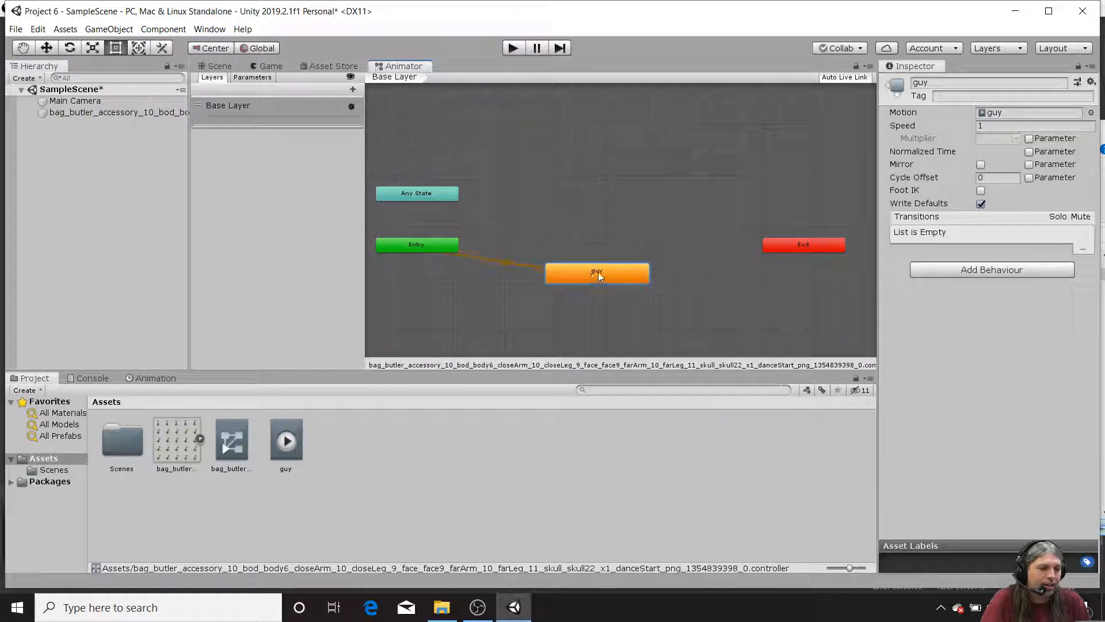
pyautogui.moveTo(415, 246); pyautogui.dragTo(546, 147)
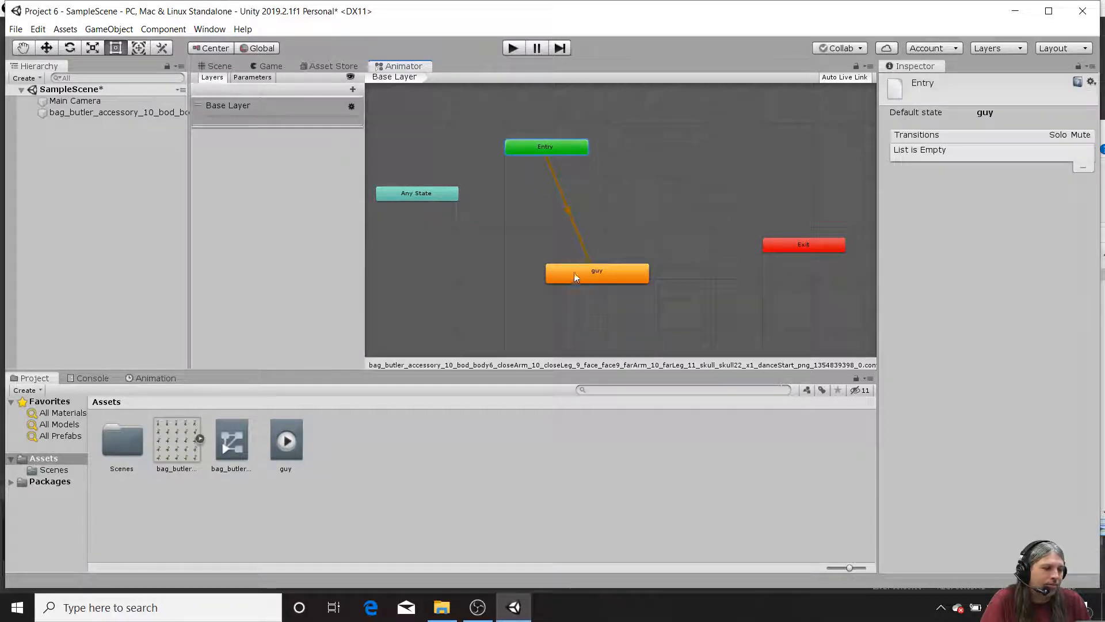
pyautogui.moveTo(575, 276); pyautogui.dragTo(445, 269)
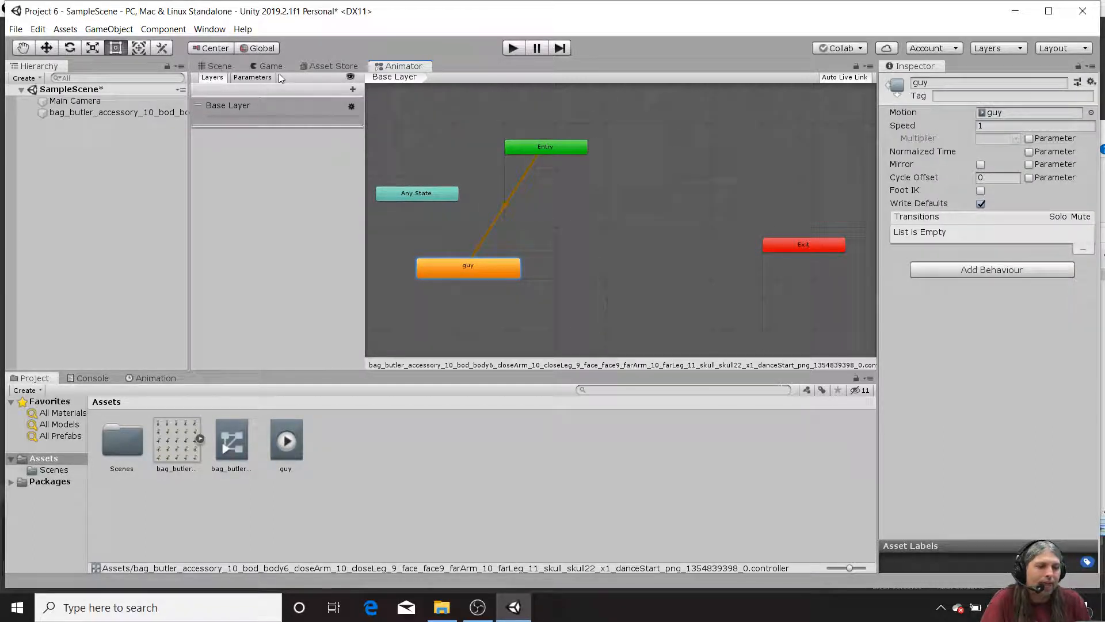
# Play the scene and watch the guy state's playback progress in the Animator's state graph.
pyautogui.click(213, 65)
pyautogui.click(512, 48)
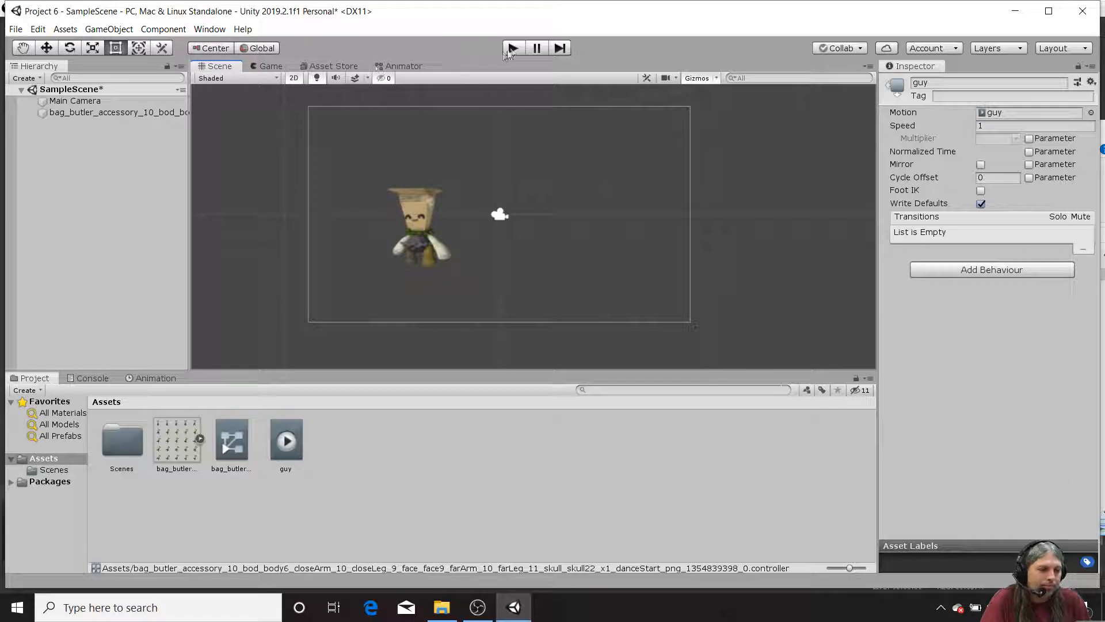
pyautogui.click(400, 65)
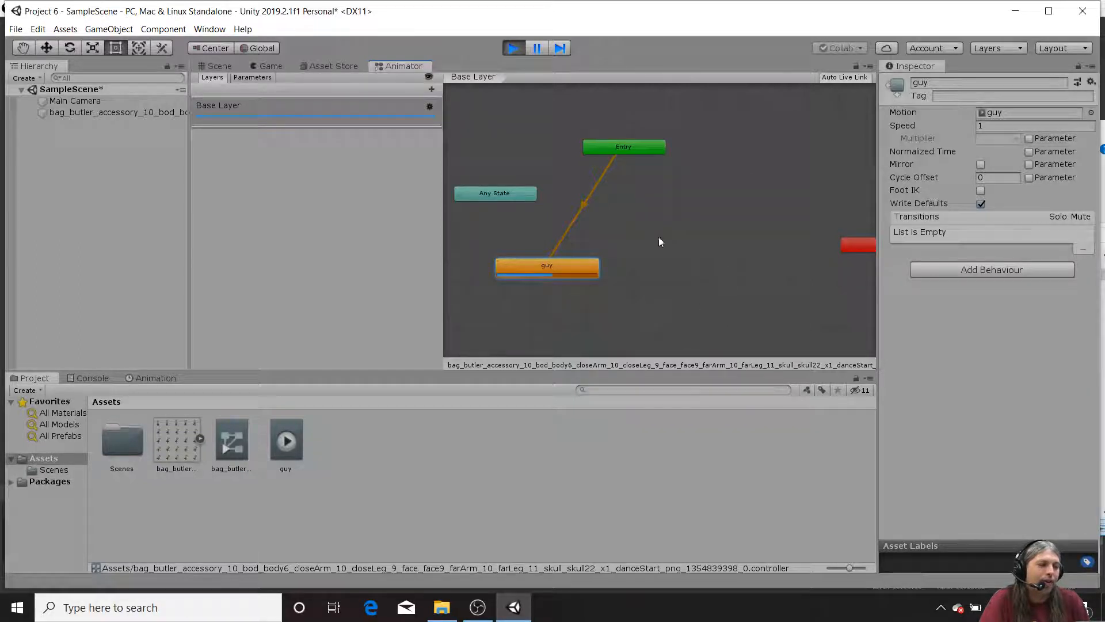
# Move the guy state closer to Entry, check the transition between them, and move the state back down below Any State.
pyautogui.moveTo(538, 274); pyautogui.dragTo(576, 228)
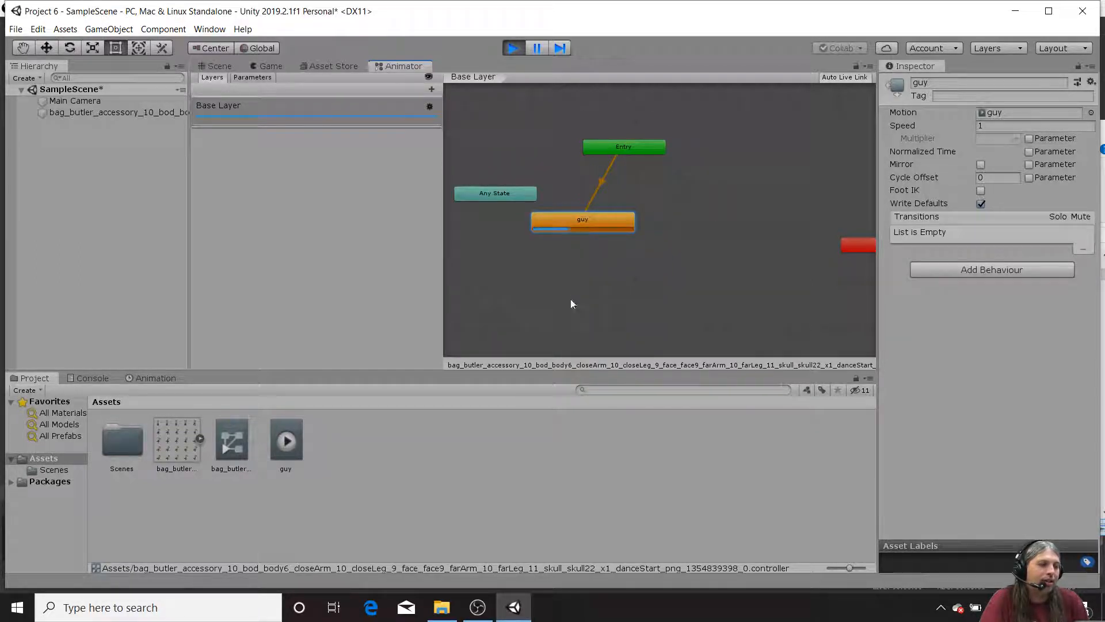
pyautogui.click(600, 181)
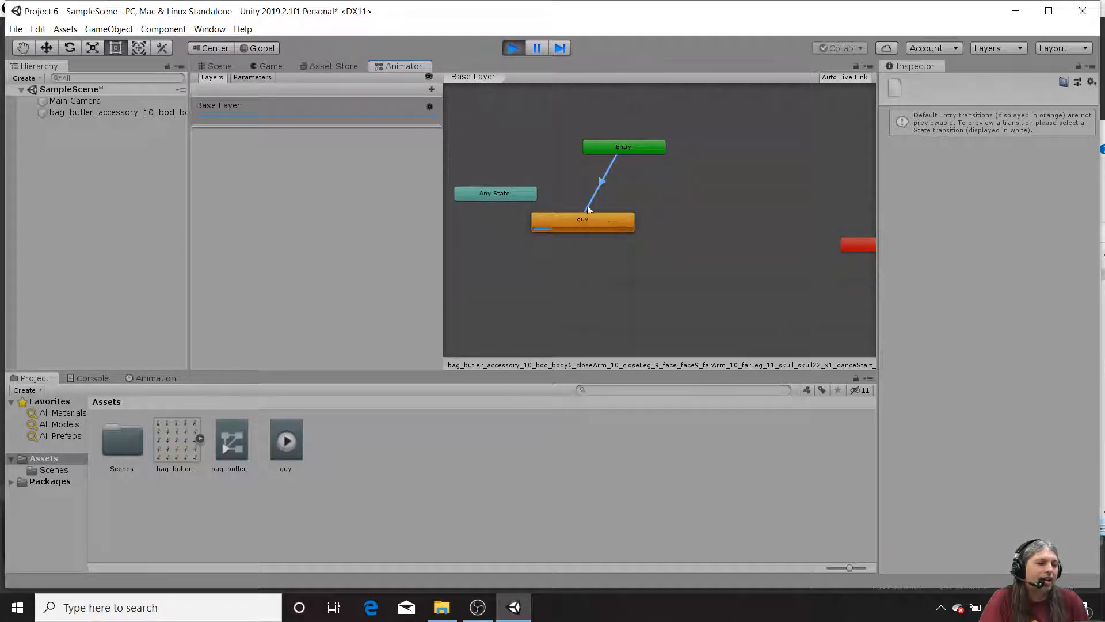
pyautogui.moveTo(587, 223); pyautogui.dragTo(557, 263)
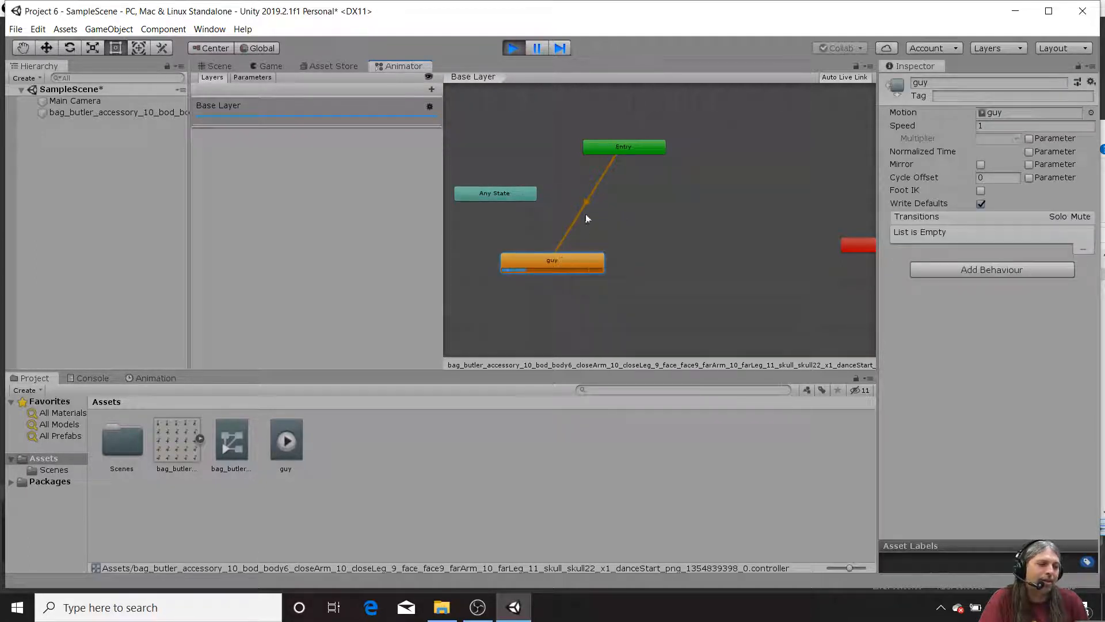
# Compare the properties of the Entry-to-guy transition with those of the guy state by selecting them alternately.
pyautogui.click(586, 203)
pyautogui.click(578, 259)
pyautogui.click(586, 203)
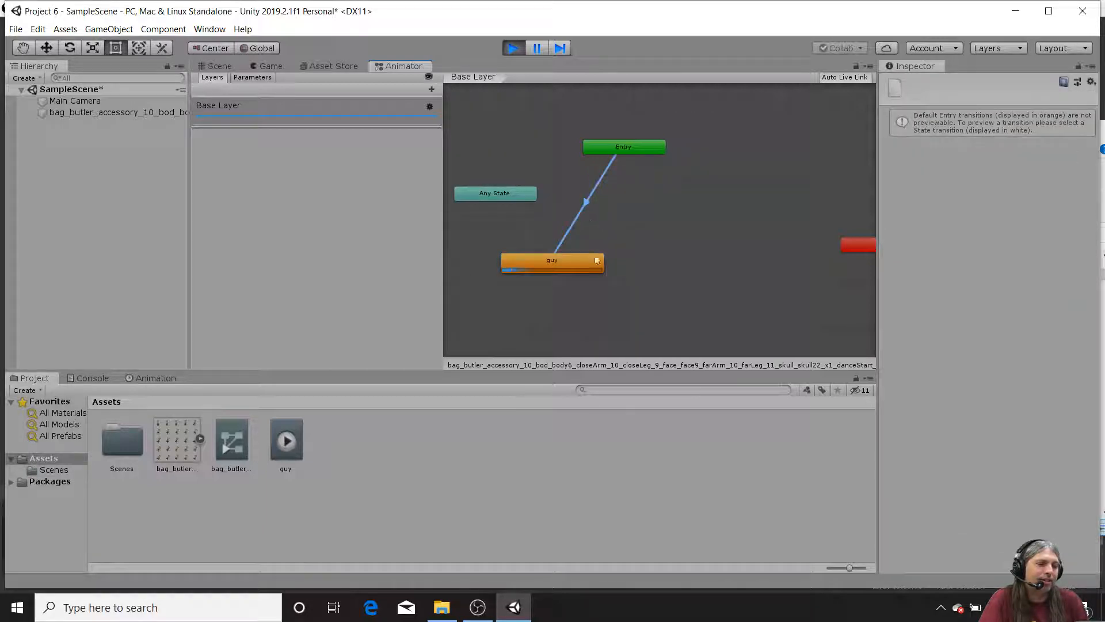
pyautogui.click(580, 259)
pyautogui.click(585, 202)
# Return to the Scene view, stop playing the scene, and switch to OBS Studio.
pyautogui.click(215, 67)
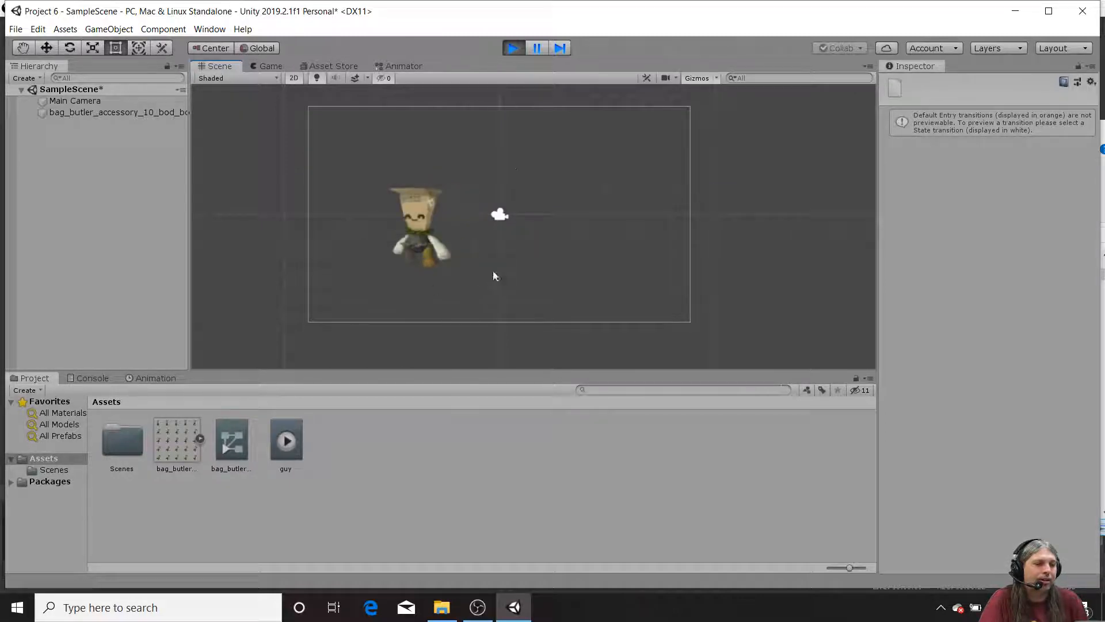
pyautogui.click(512, 47)
pyautogui.click(478, 607)
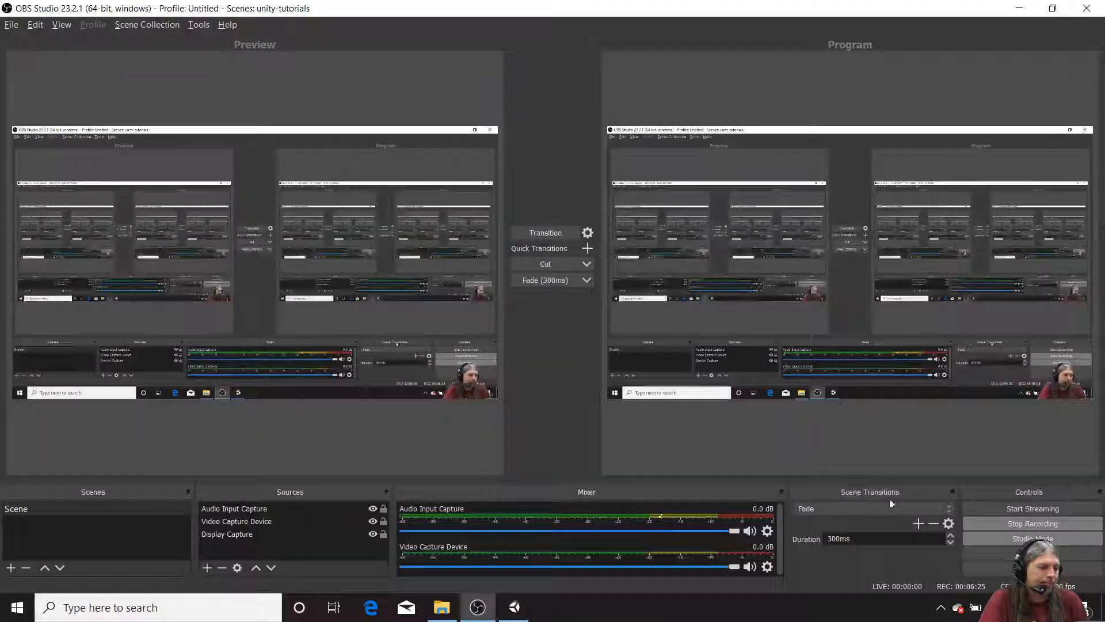